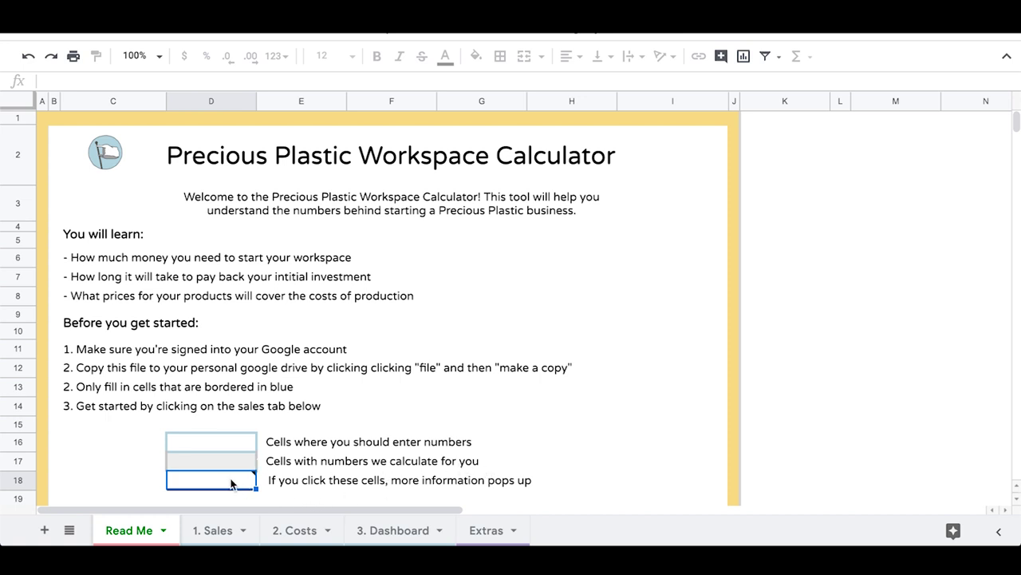
List Bowls, Tiles and Workshops under Products or Services on the Sales sheet, starting in row 5
{"action": "mouse_move", "coordinate": [255, 481]}
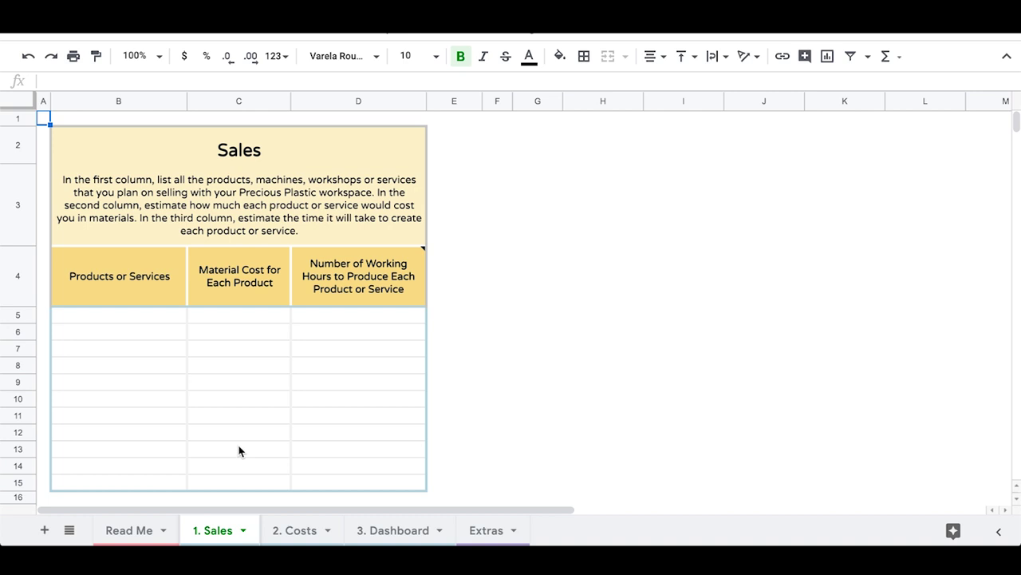
{"action": "left_click", "coordinate": [124, 316]}
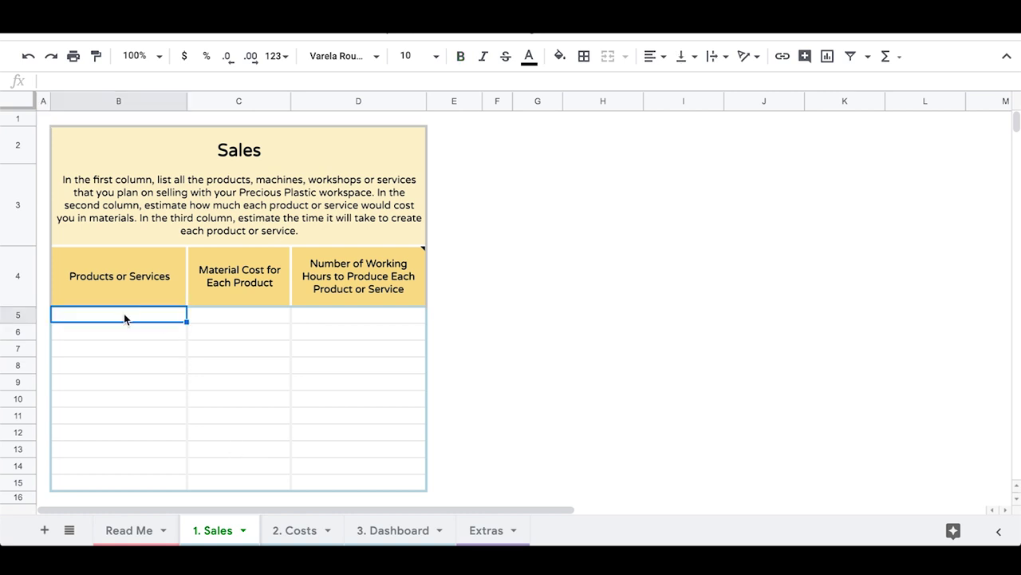
{"action": "type", "text": "Bowls"}
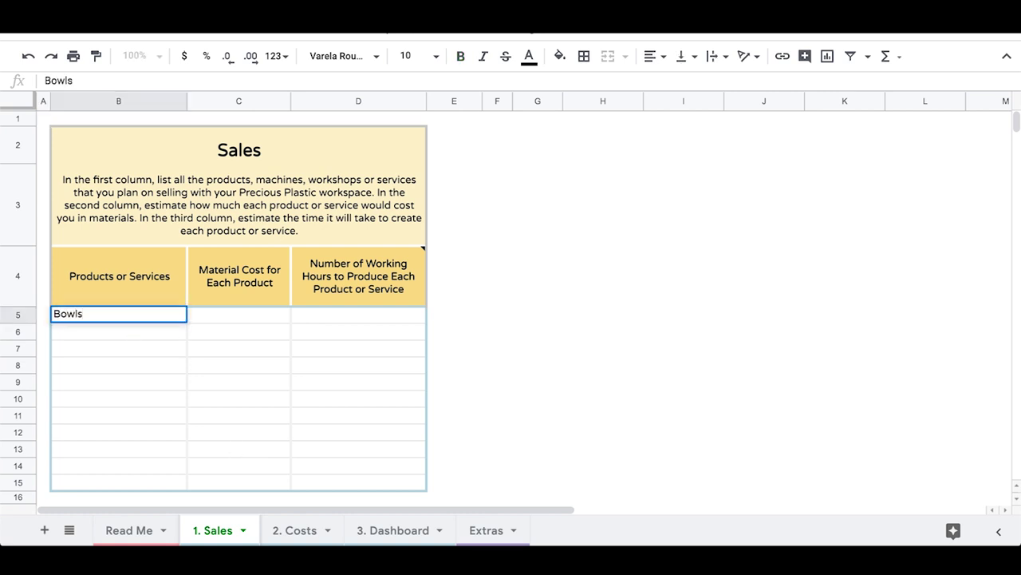
{"action": "key", "text": "Return"}
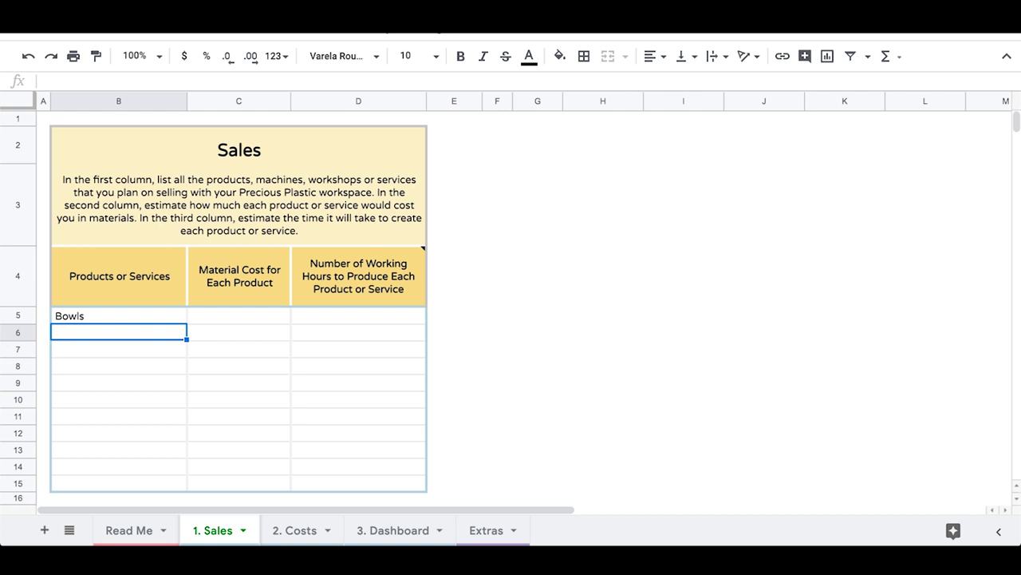
{"action": "type", "text": "Tiles"}
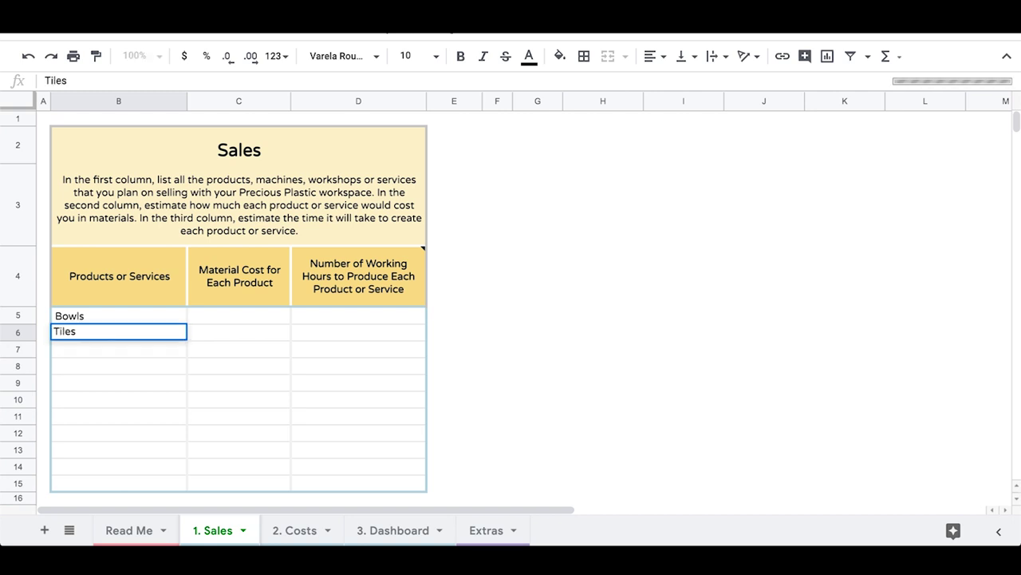
{"action": "key", "text": "Return"}
{"action": "type", "text": "Work"}
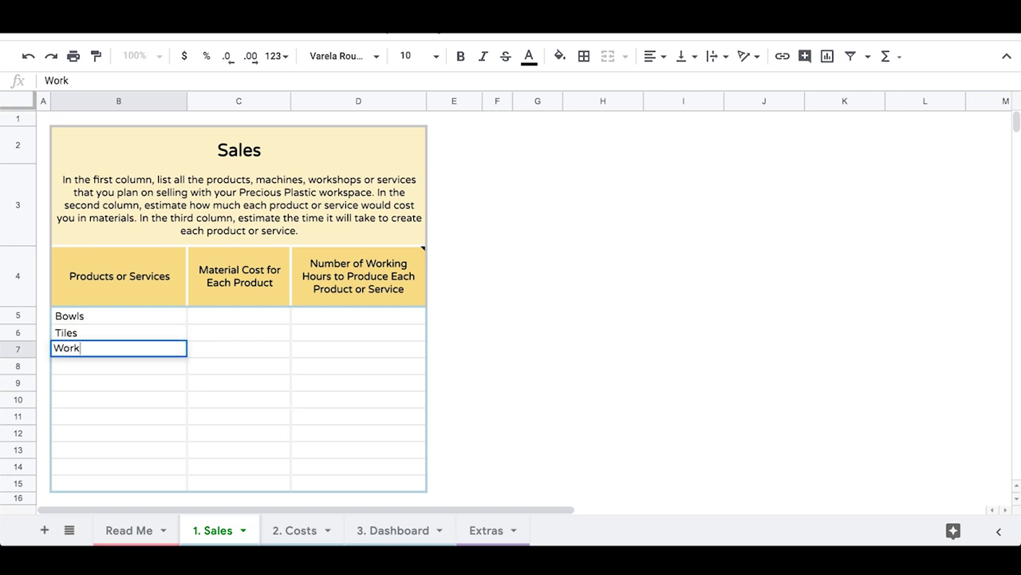
{"action": "type", "text": "shops"}
{"action": "key", "text": "Tab"}
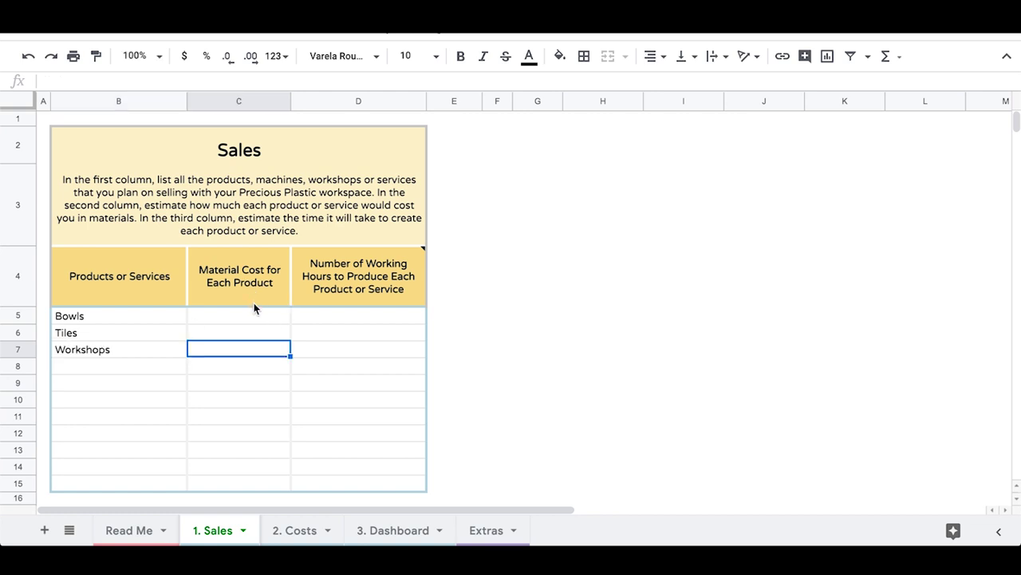
Set the material costs to 0.5 for Bowls, 0.25 for Tiles and 150 for Workshops
{"action": "left_click", "coordinate": [254, 315]}
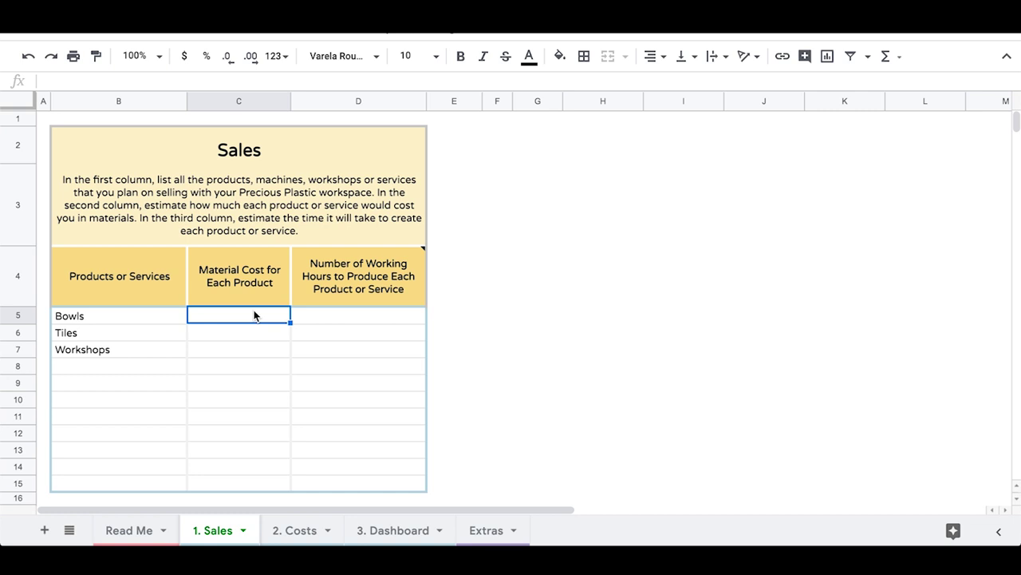
{"action": "type", "text": ".5"}
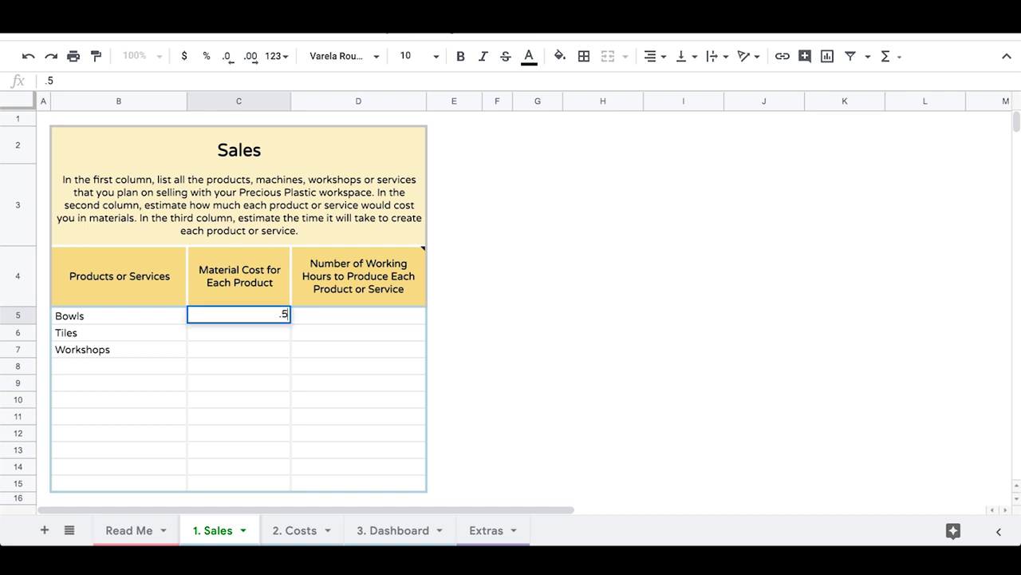
{"action": "key", "text": "Return"}
{"action": "type", "text": ".25"}
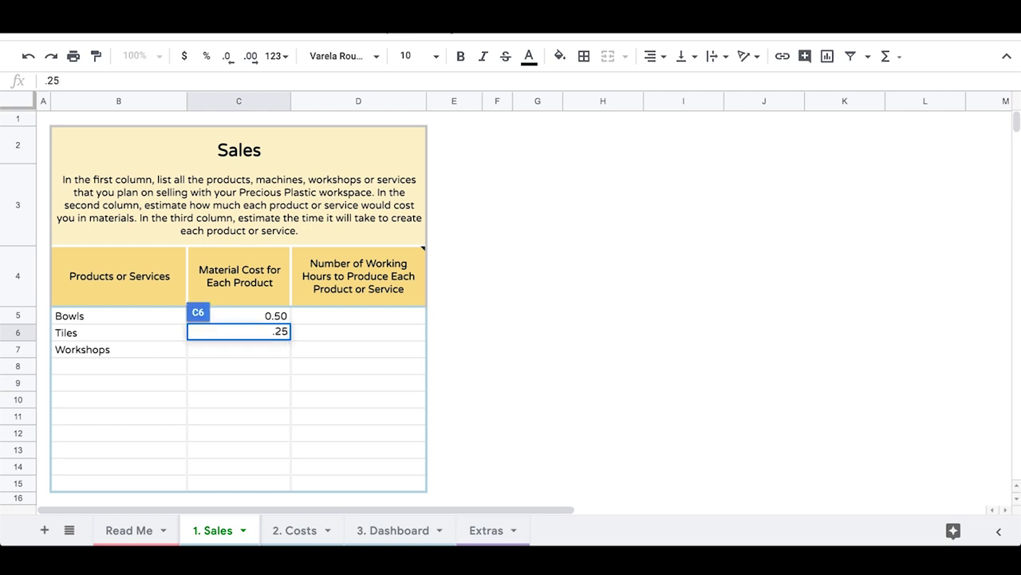
{"action": "key", "text": "Return"}
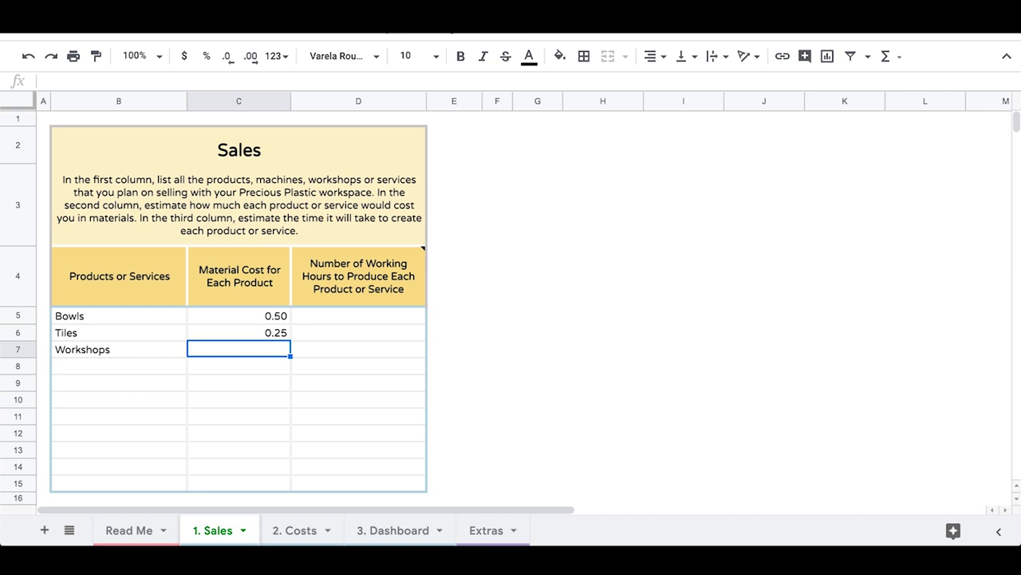
{"action": "type", "text": "150"}
{"action": "key", "text": "Tab"}
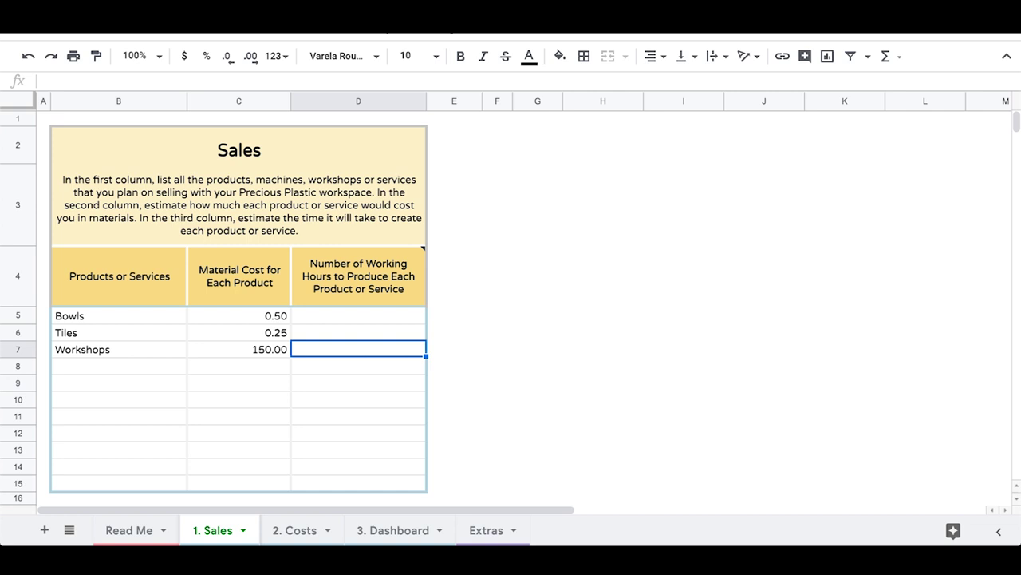
Set the working hours per product to 0.33 for Bowls, 0.25 for Tiles and 4 for Workshops
{"action": "key", "text": "Up"}
{"action": "key", "text": "Up"}
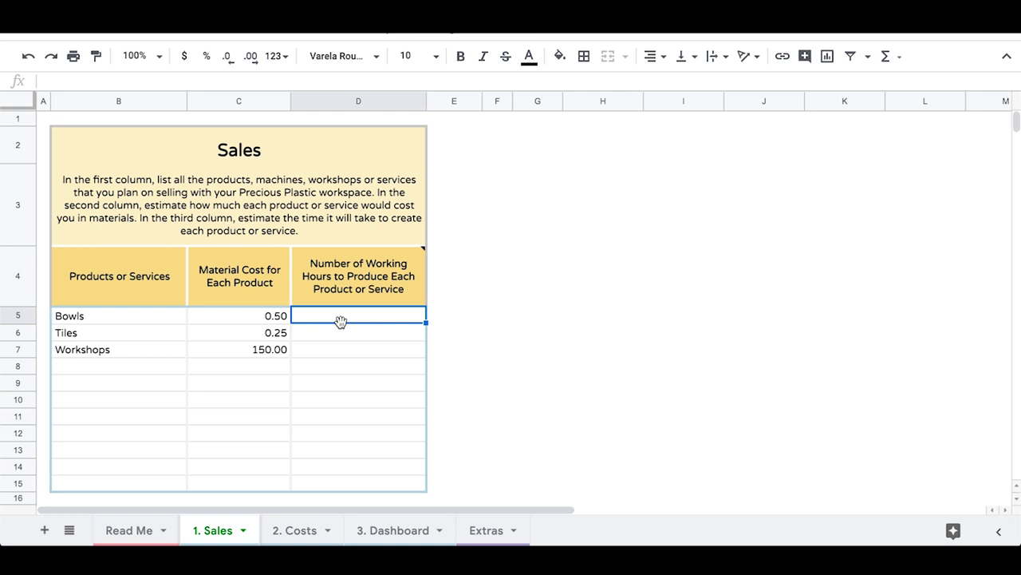
{"action": "type", "text": "."}
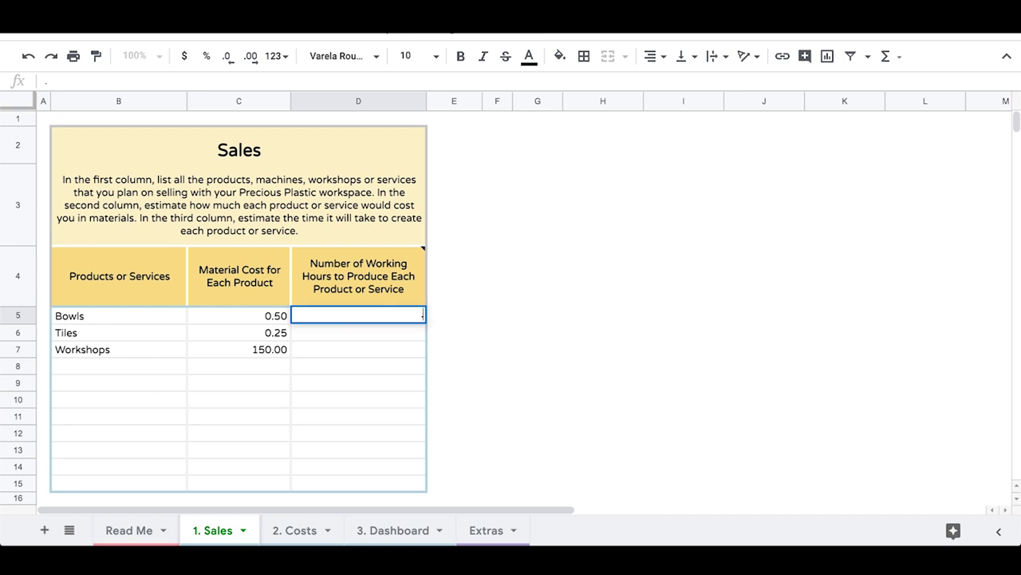
{"action": "type", "text": "33"}
{"action": "left_click", "coordinate": [336, 327]}
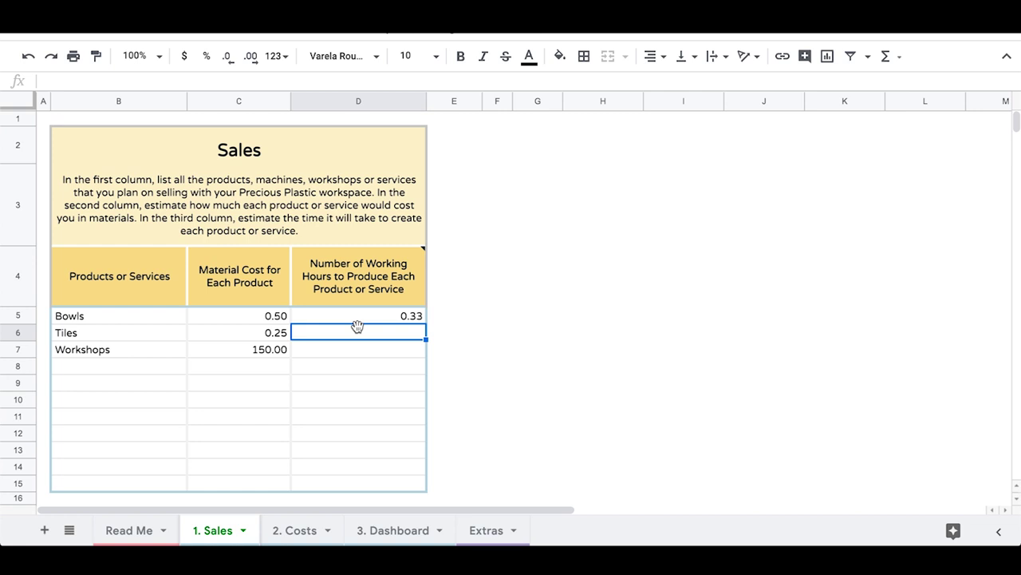
{"action": "type", "text": ".25"}
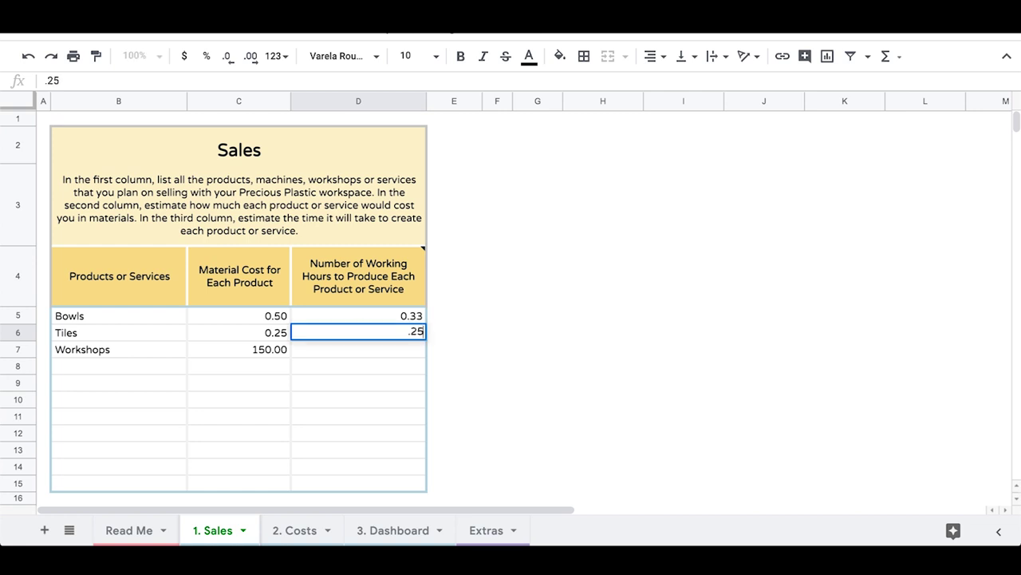
{"action": "left_click", "coordinate": [355, 357]}
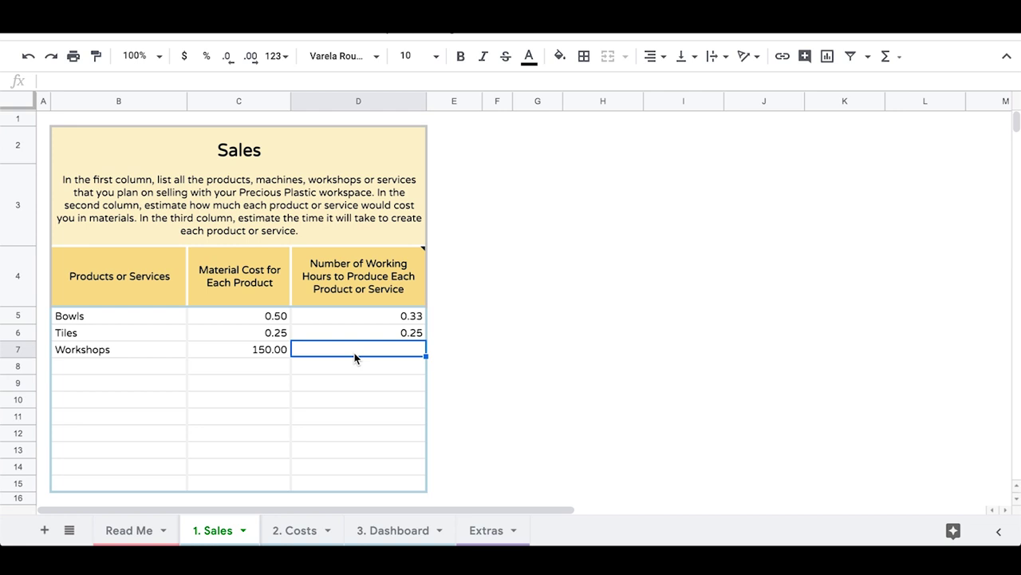
{"action": "type", "text": "4"}
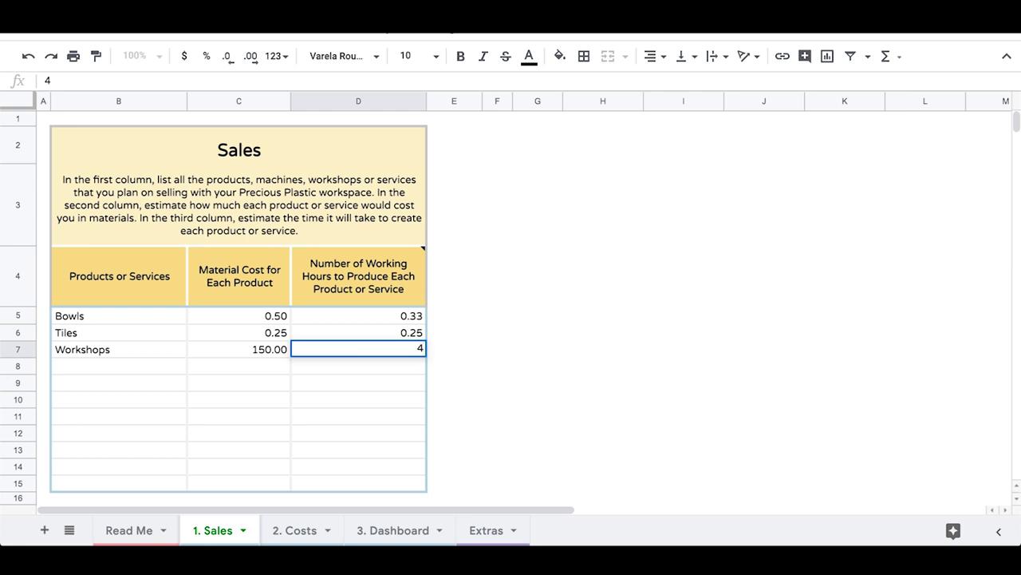
{"action": "left_click", "coordinate": [239, 398]}
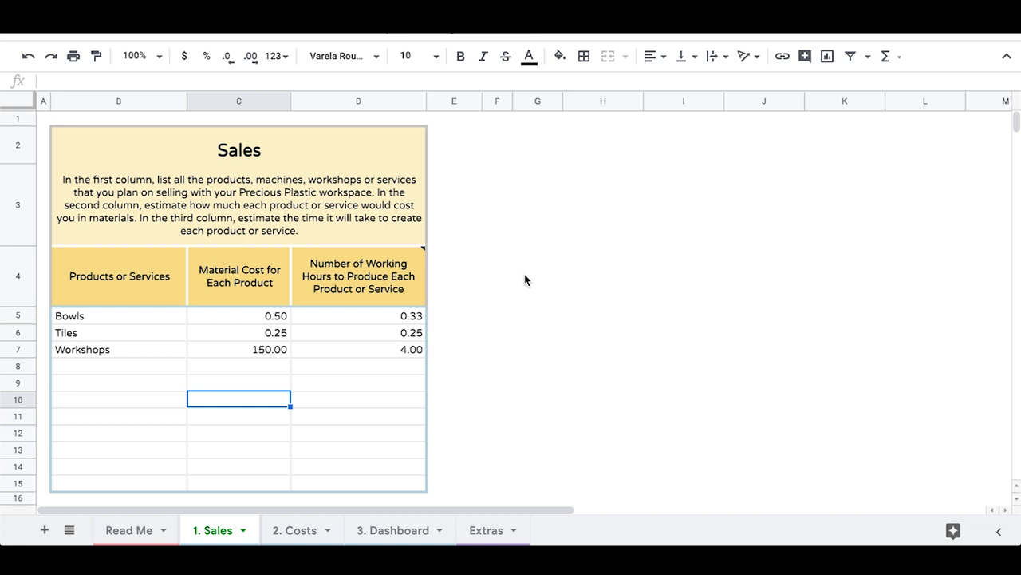
On the Costs sheet, enter Marketing/Social Media and Administration as the first two weekly activities
{"action": "key", "text": "ctrl+shift+Page_Down"}
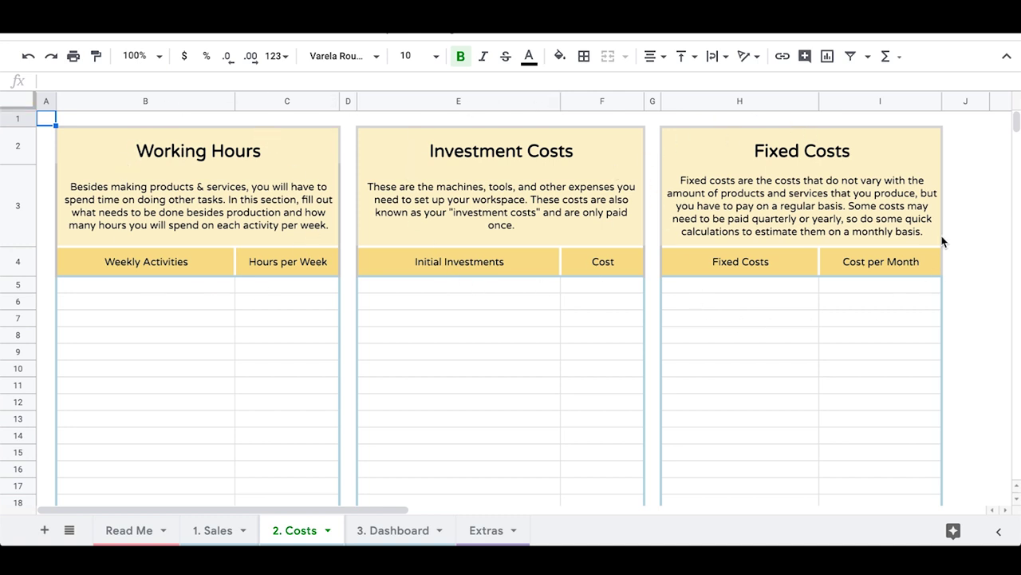
{"action": "left_click", "coordinate": [145, 283]}
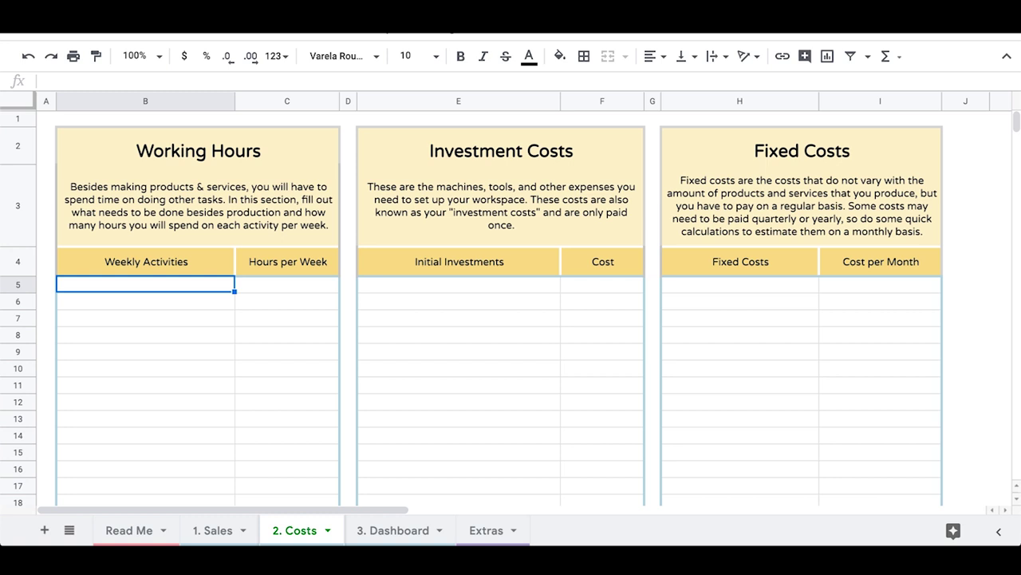
{"action": "type", "text": "Marketing"}
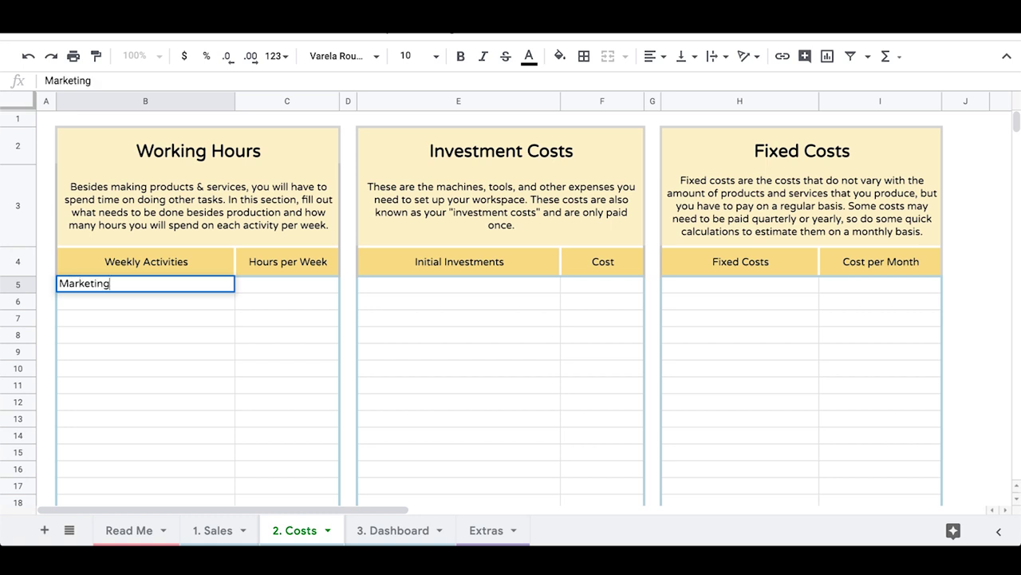
{"action": "type", "text": "/Social Media"}
{"action": "key", "text": "Return"}
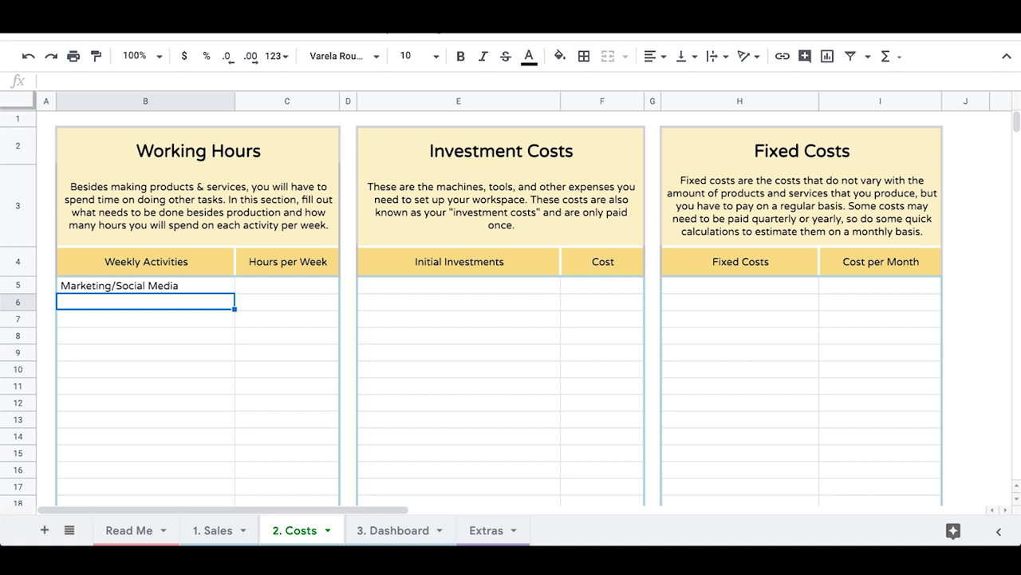
{"action": "type", "text": "Adminst"}
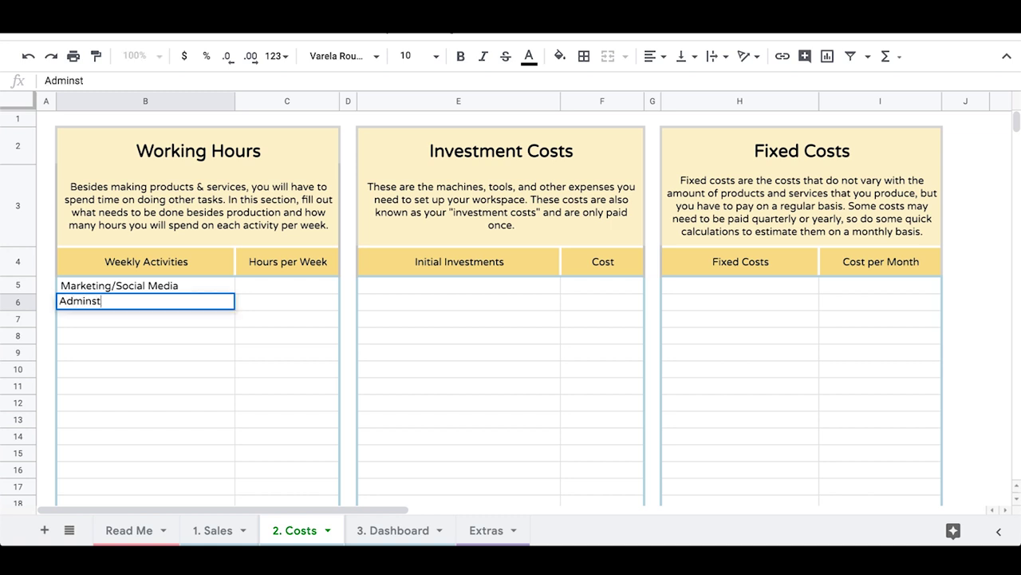
{"action": "key", "text": "BackSpace"}
{"action": "key", "text": "BackSpace"}
{"action": "type", "text": "istration"}
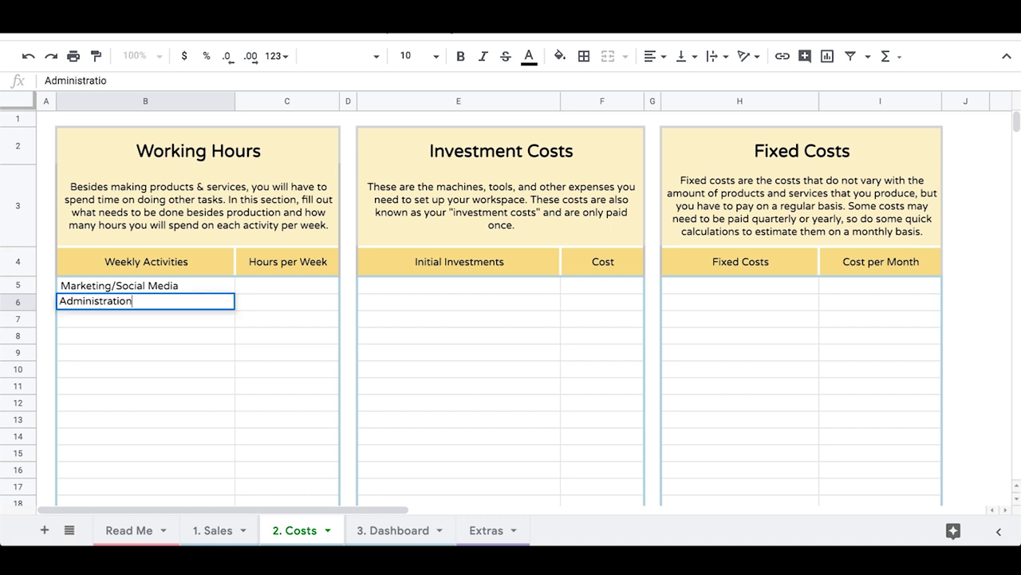
{"action": "key", "text": "Return"}
Add Machine/Workspace Maintanance and Sales to the weekly activities below Administration
{"action": "type", "text": "Ma"}
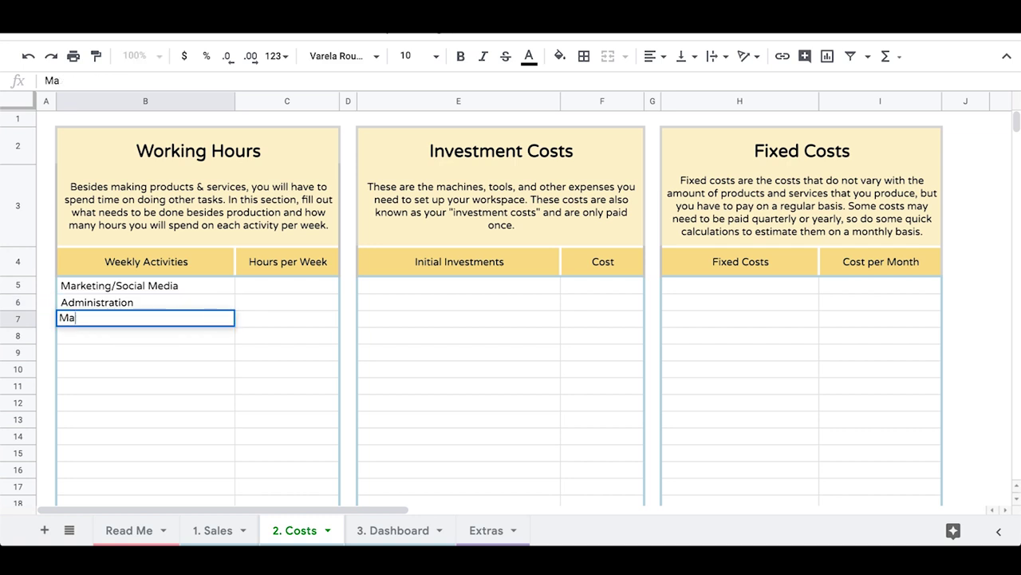
{"action": "type", "text": "chine/Work"}
{"action": "key", "text": "BackSpace"}
{"action": "type", "text": "rkspace Mai"}
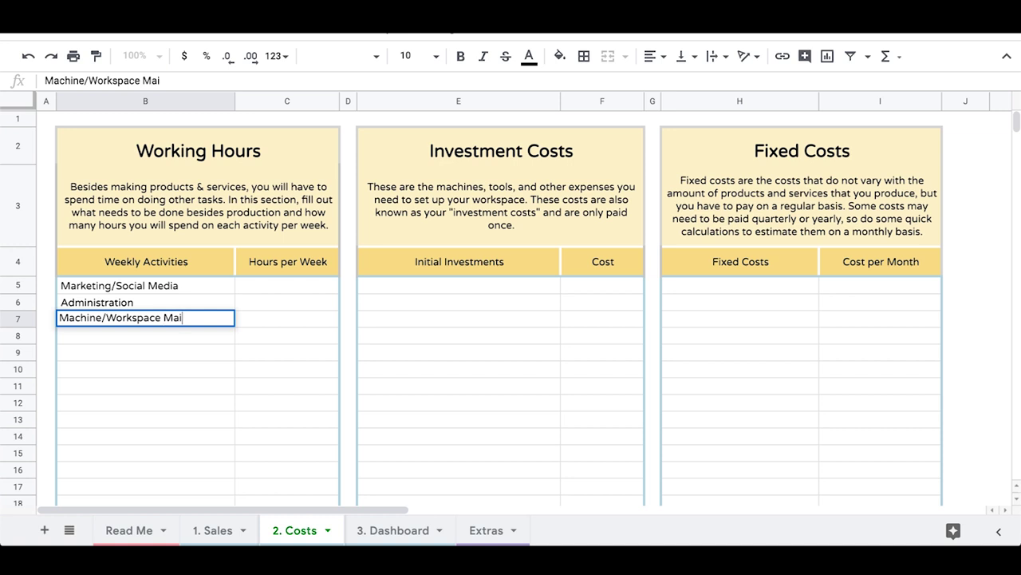
{"action": "type", "text": "ntanance"}
{"action": "key", "text": "Return"}
{"action": "type", "text": "Sales"}
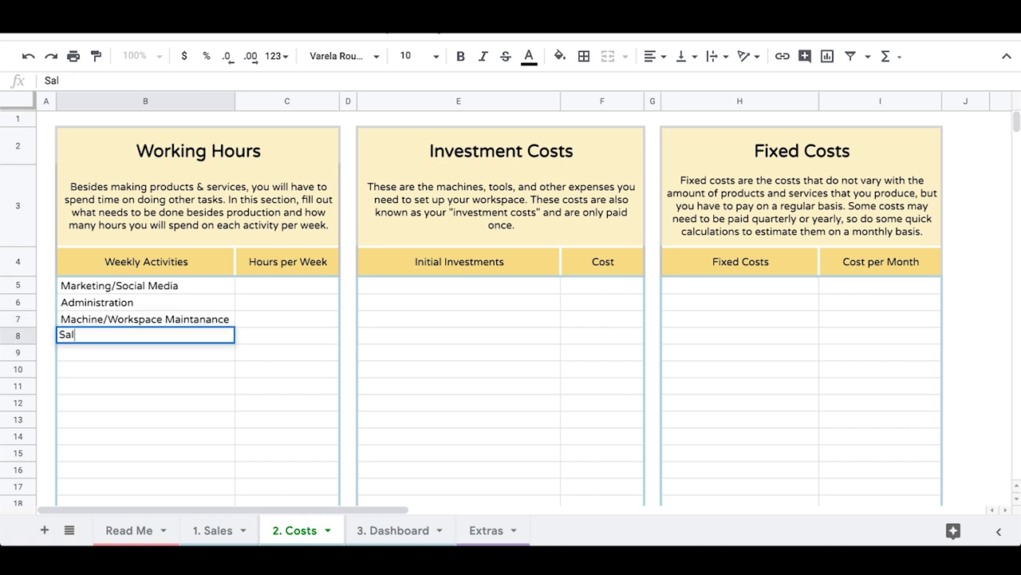
Set the hours per week to 8 for Marketing/Social Media, 8 for Administration, 10 for Machine/Workspace Maintanance and 12 for Sales
{"action": "left_click", "coordinate": [287, 335]}
{"action": "left_click", "coordinate": [287, 319]}
{"action": "left_click", "coordinate": [287, 285]}
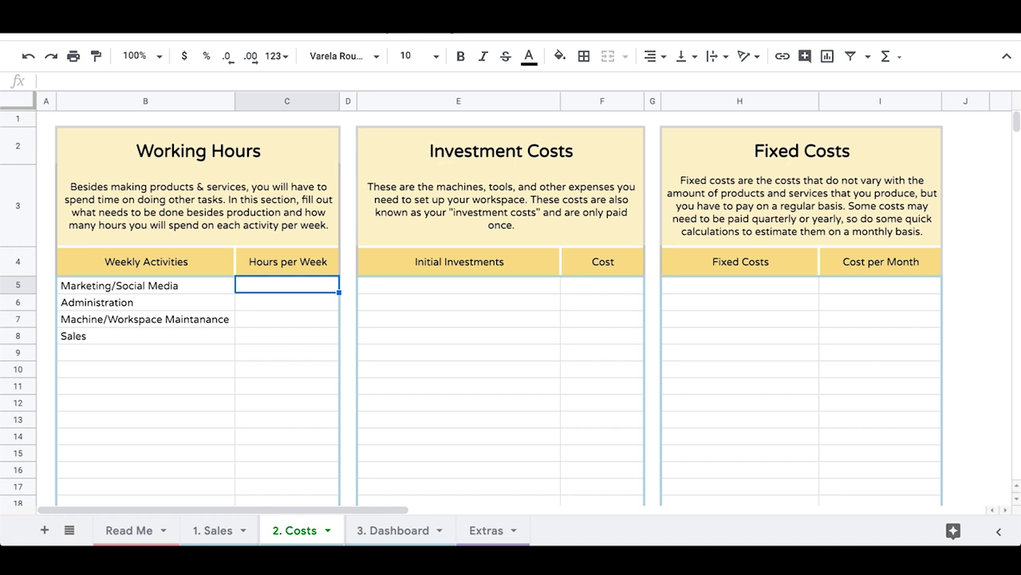
{"action": "type", "text": "8"}
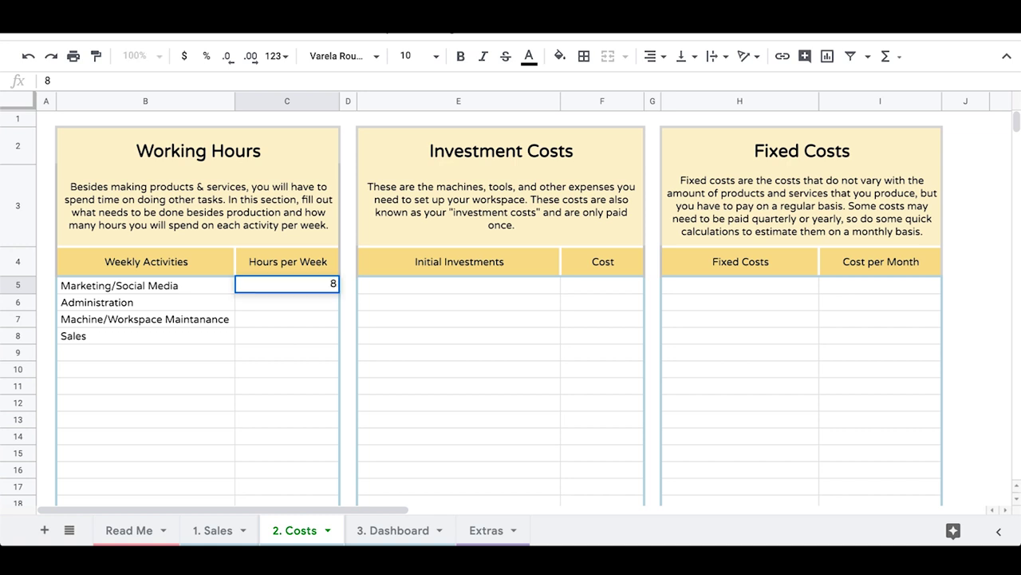
{"action": "key", "text": "Return"}
{"action": "type", "text": "8"}
{"action": "key", "text": "Return"}
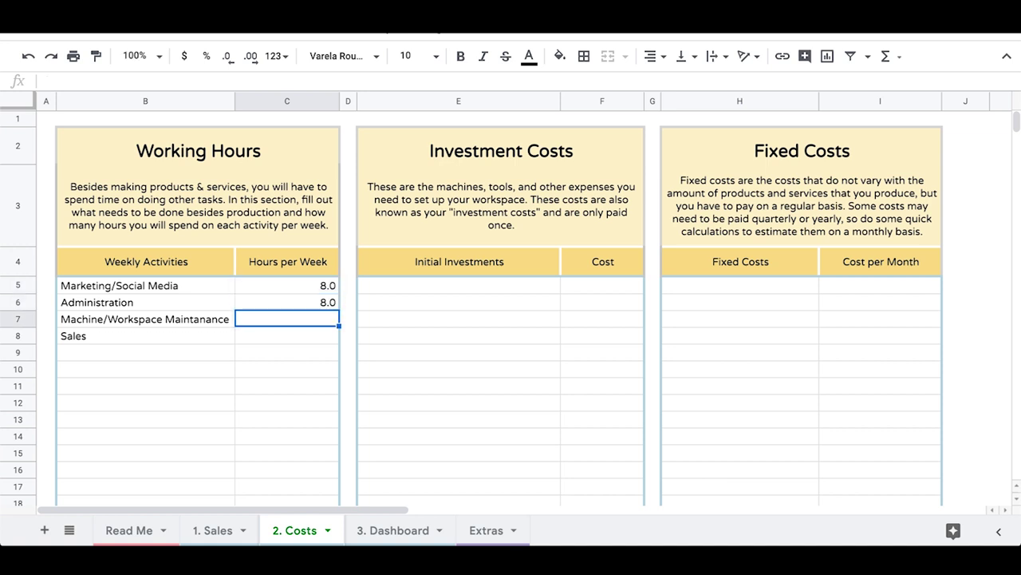
{"action": "type", "text": "10"}
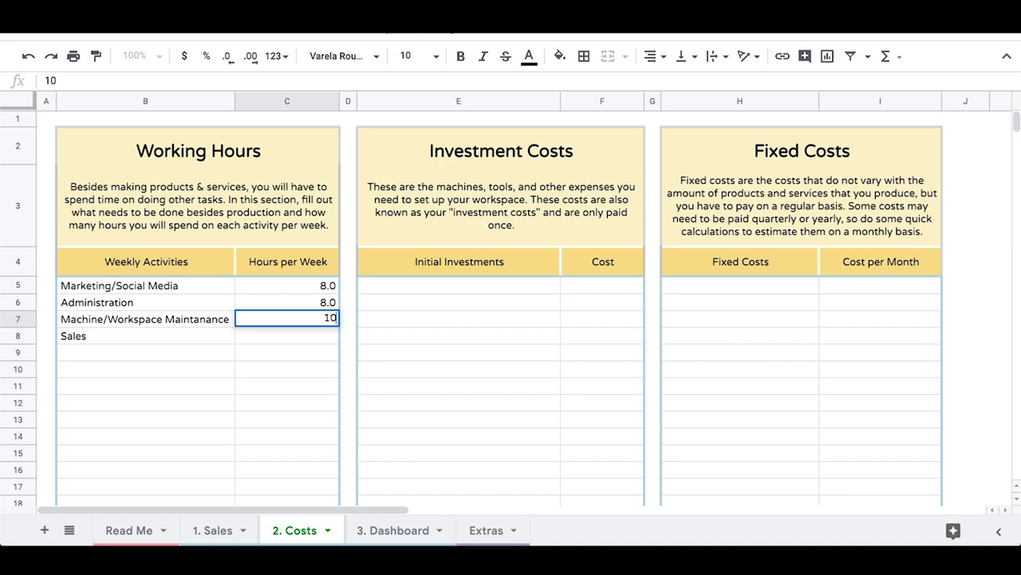
{"action": "key", "text": "Return"}
{"action": "type", "text": "12"}
{"action": "key", "text": "Return"}
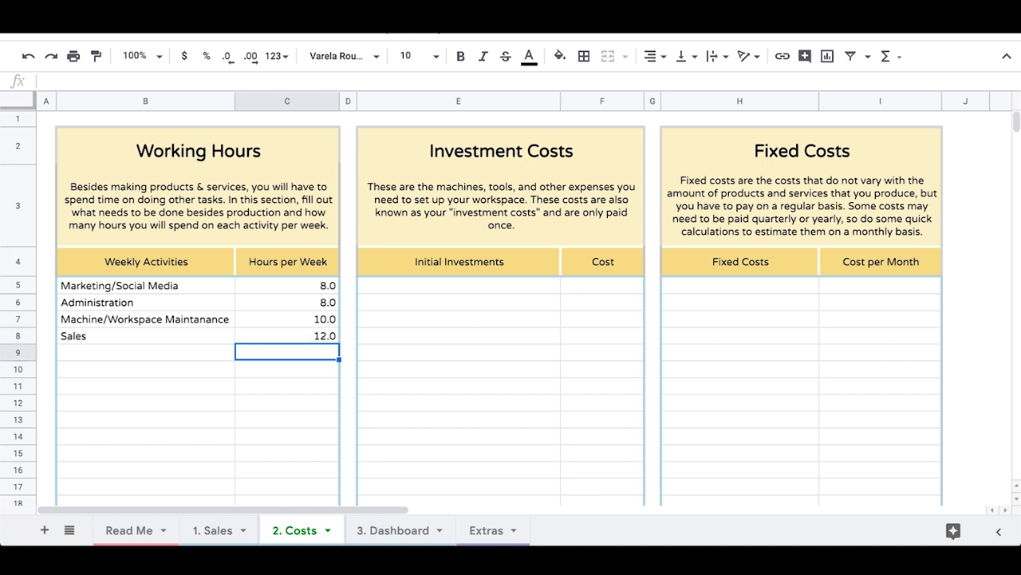
Enter Injection as the first initial investment with a cost of 1000
{"action": "key", "text": "Right"}
{"action": "key", "text": "Right"}
{"action": "key", "text": "Right"}
{"action": "key", "text": "Up"}
{"action": "key", "text": "Up"}
{"action": "key", "text": "Left"}
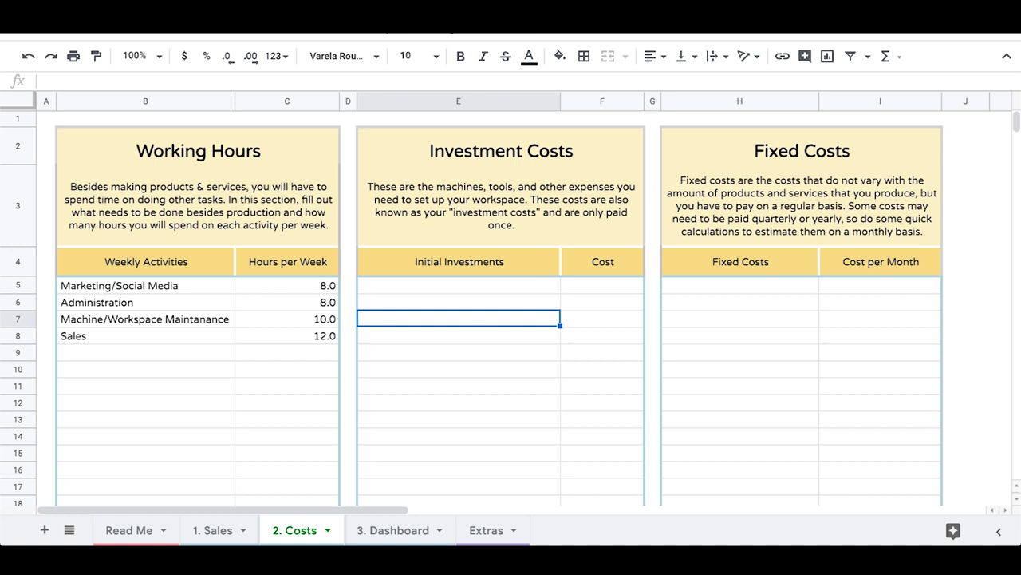
{"action": "key", "text": "Up"}
{"action": "key", "text": "Up"}
{"action": "type", "text": "Injection"}
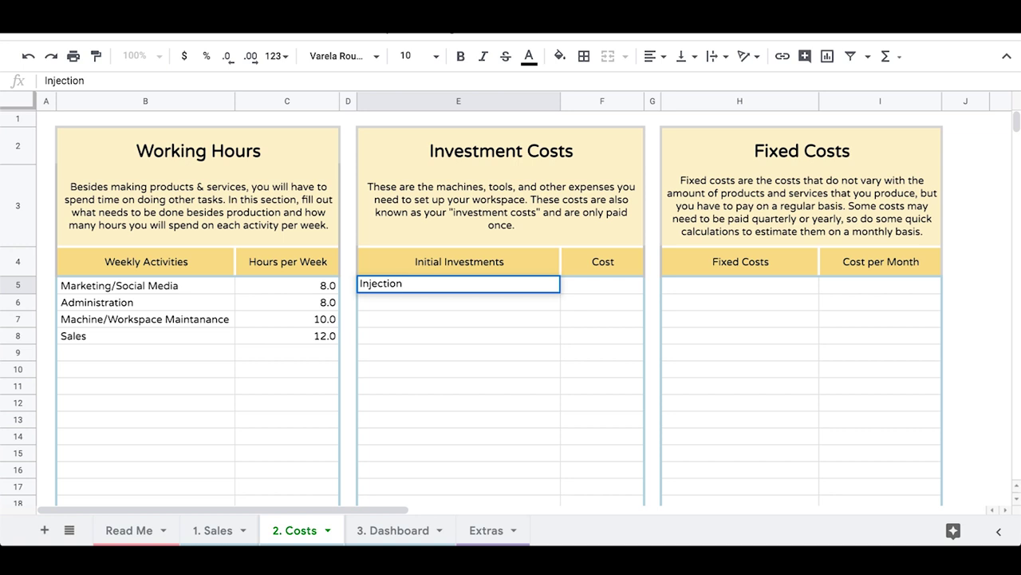
{"action": "key", "text": "Tab"}
{"action": "type", "text": "100"}
{"action": "key", "text": "BackSpace"}
{"action": "key", "text": "BackSpace"}
{"action": "key", "text": "BackSpace"}
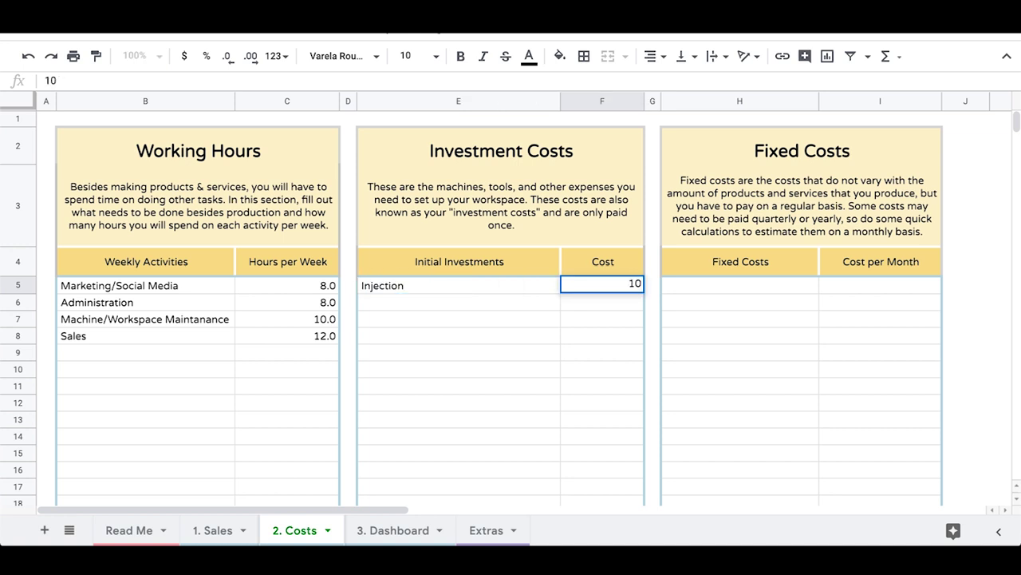
{"action": "type", "text": "1000"}
{"action": "key", "text": "Return"}
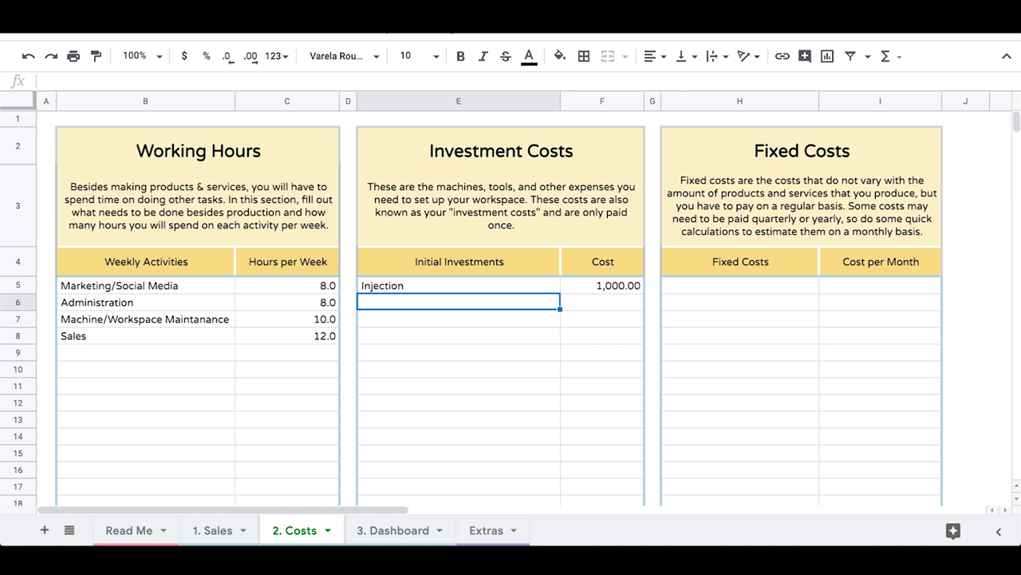
Add Business Permit at 200 and Van at 3,000 to the initial investments below Injection
{"action": "type", "text": "Business "}
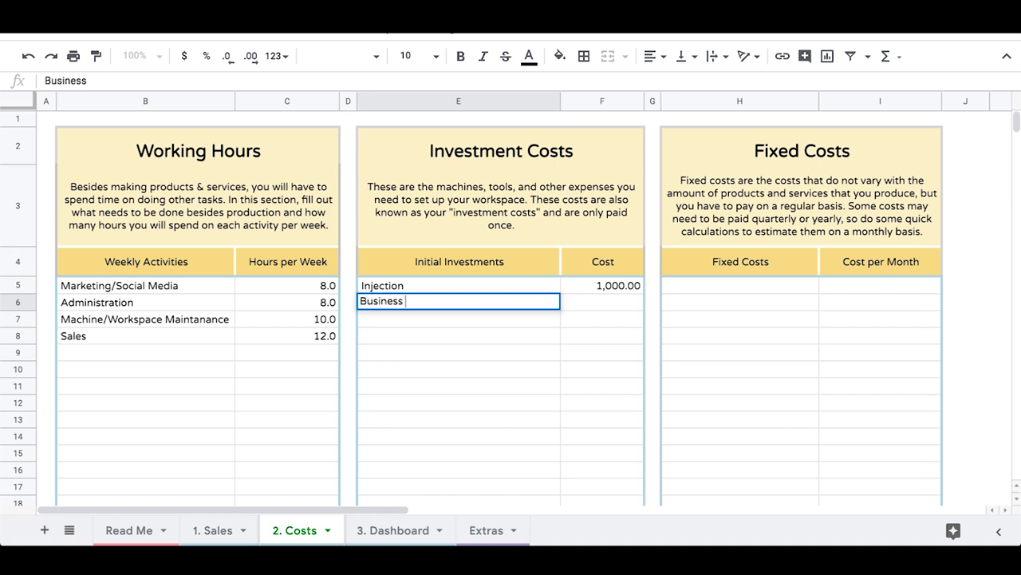
{"action": "type", "text": "Permit"}
{"action": "key", "text": "Tab"}
{"action": "type", "text": "200"}
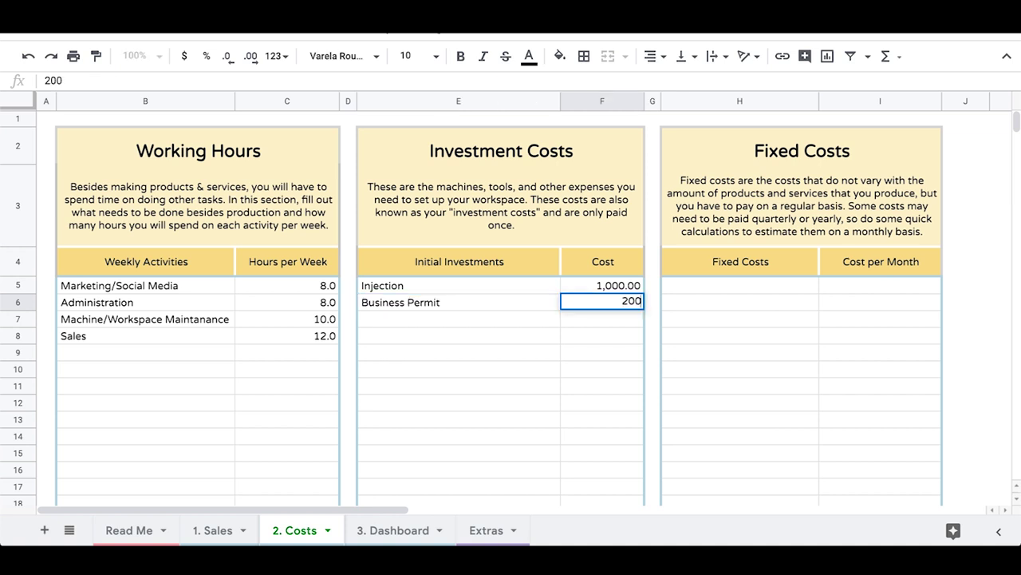
{"action": "key", "text": "Return"}
{"action": "type", "text": "Van"}
{"action": "key", "text": "Tab"}
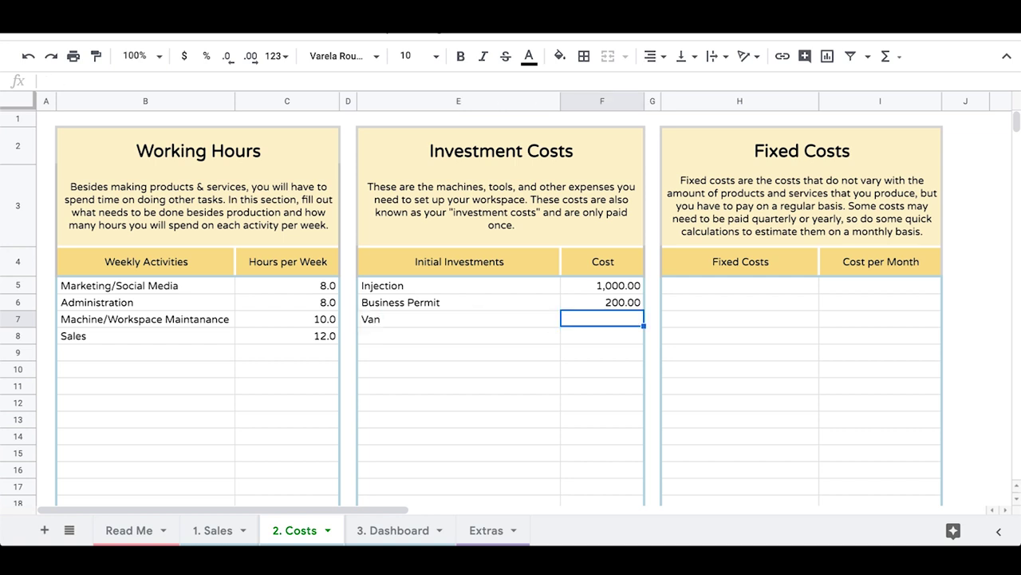
{"action": "type", "text": "3,00"}
{"action": "type", "text": "000"}
{"action": "key", "text": "Return"}
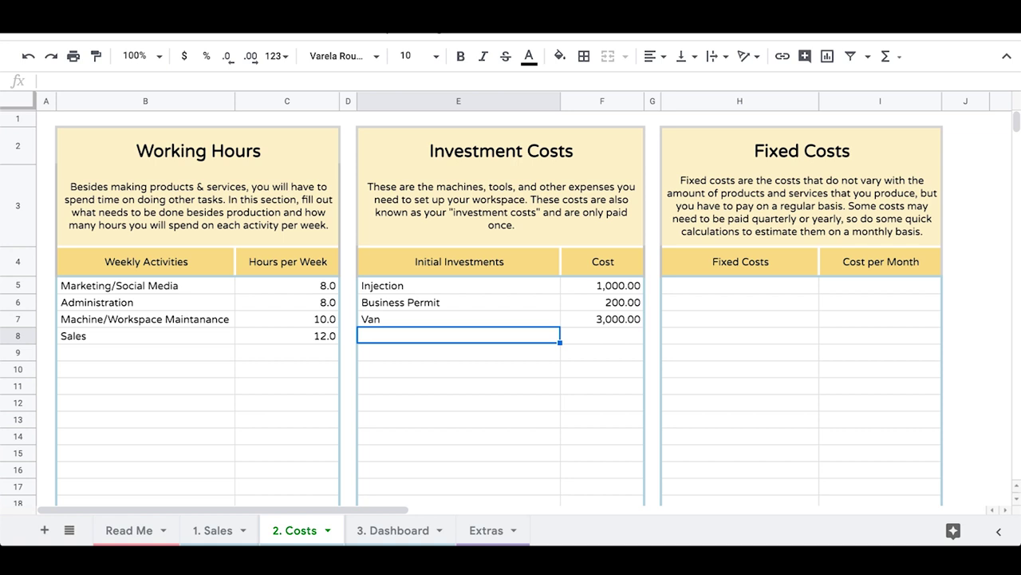
Add Computer with a cost of 500 to the initial investments below Van
{"action": "type", "text": "Computer"}
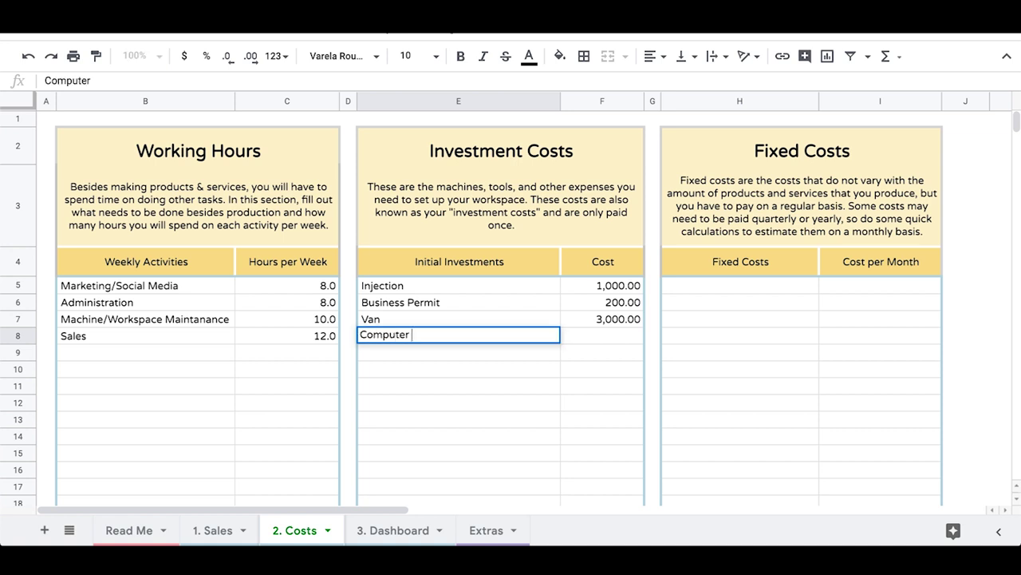
{"action": "key", "text": "Tab"}
{"action": "type", "text": "500"}
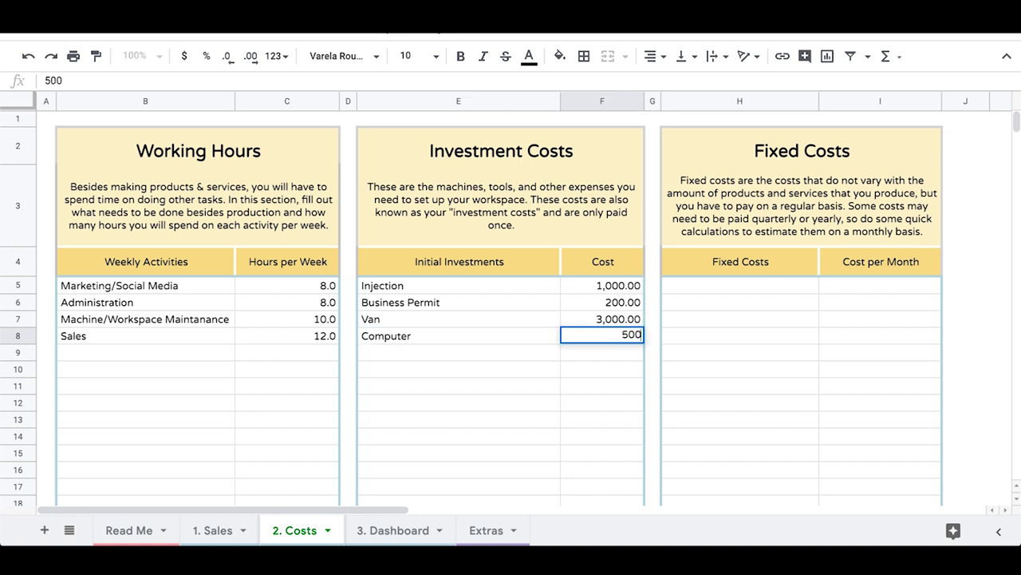
{"action": "key", "text": "Return"}
Add Office Supplies at 50 and Workspace Renovation at 1000 to the initial investments below Computer
{"action": "type", "text": "Offic"}
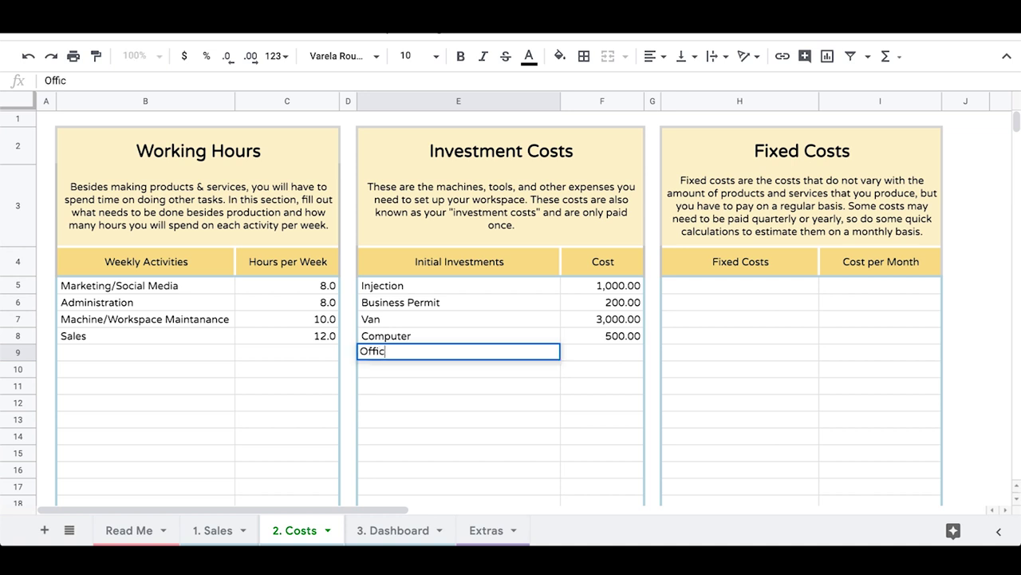
{"action": "type", "text": "e Supplies"}
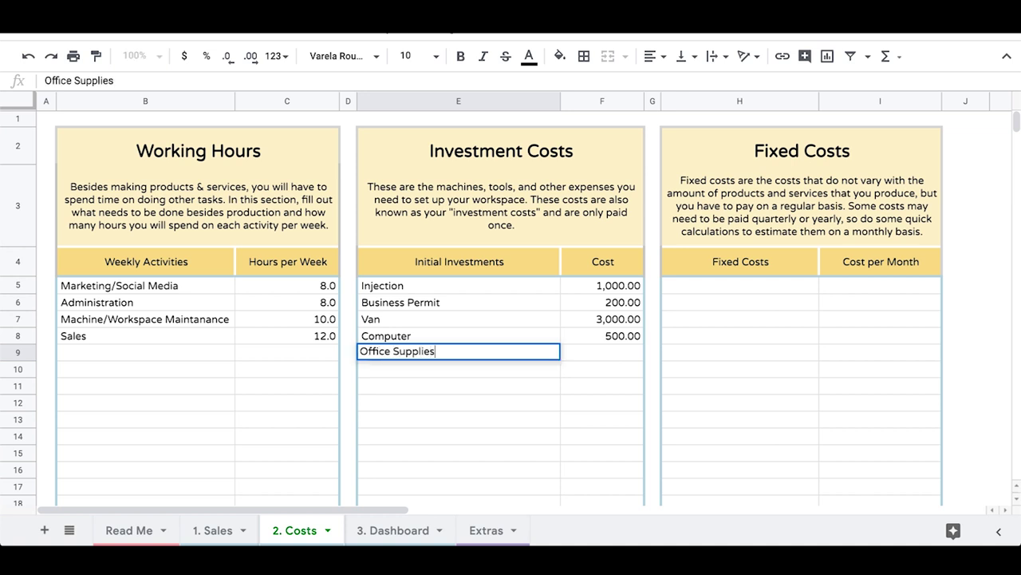
{"action": "key", "text": "Return"}
{"action": "type", "text": "Workspace "}
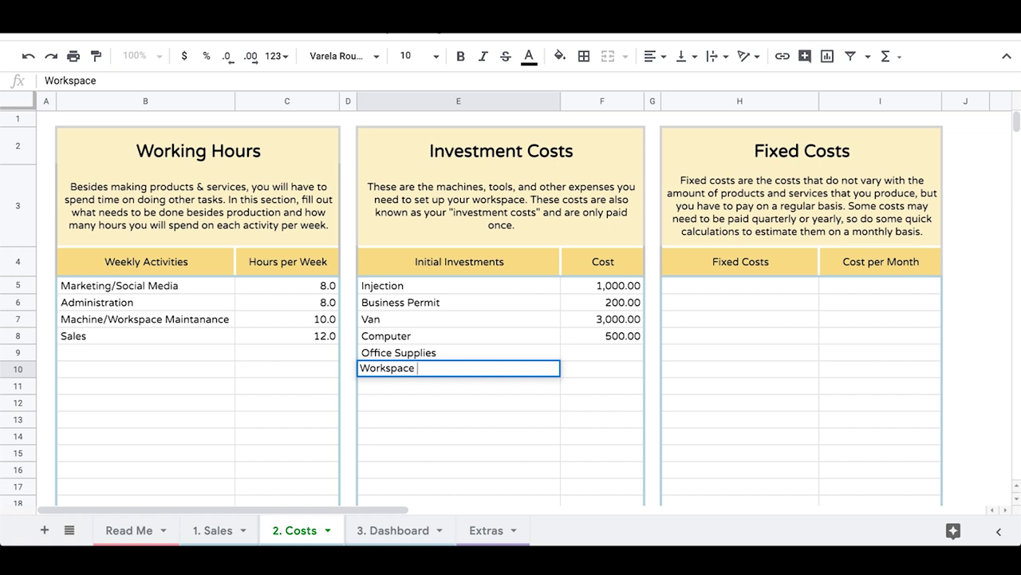
{"action": "type", "text": "Renovation"}
{"action": "key", "text": "Tab"}
{"action": "type", "text": "1000"}
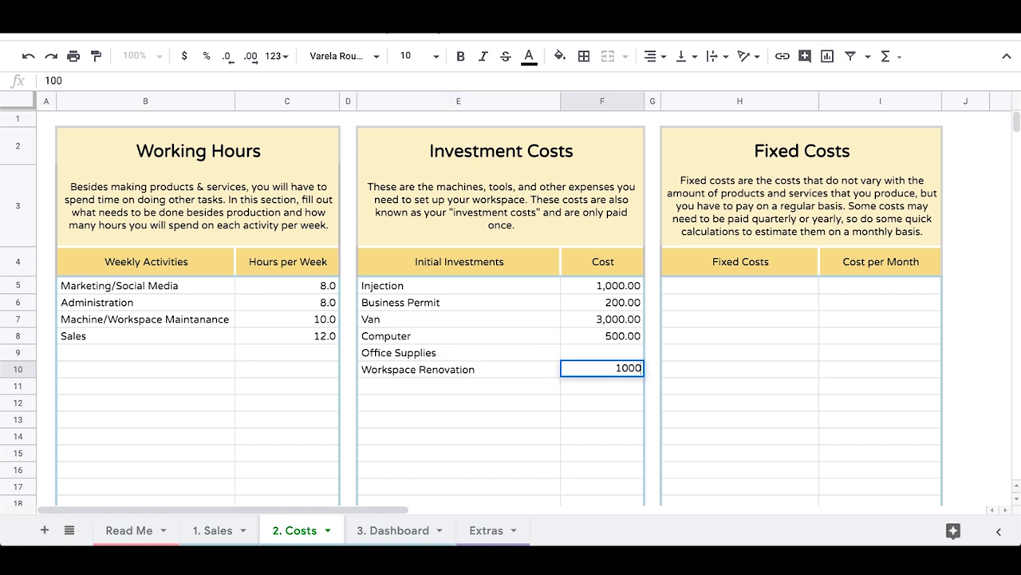
{"action": "left_click", "coordinate": [602, 352]}
{"action": "type", "text": "50"}
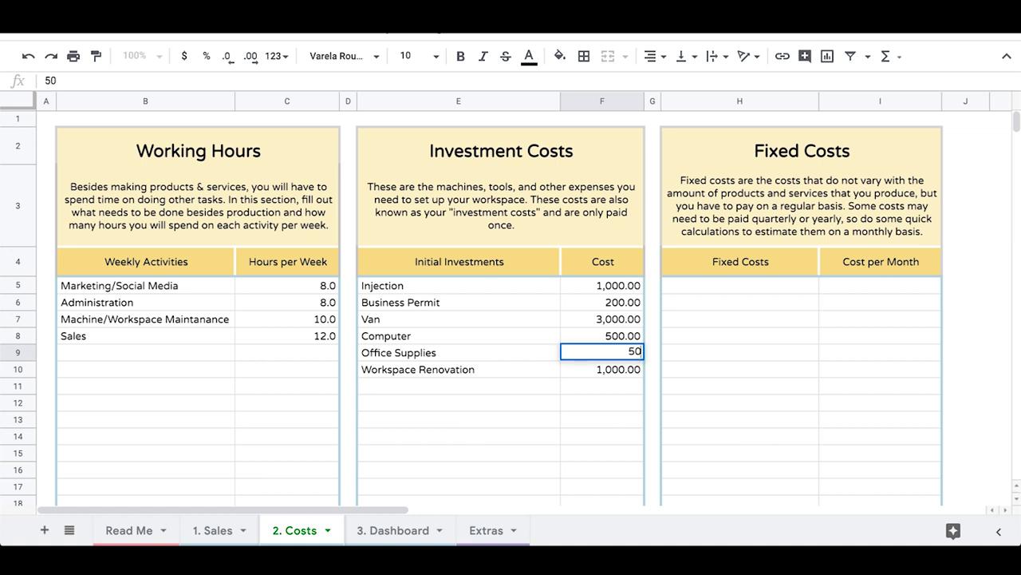
{"action": "key", "text": "Return"}
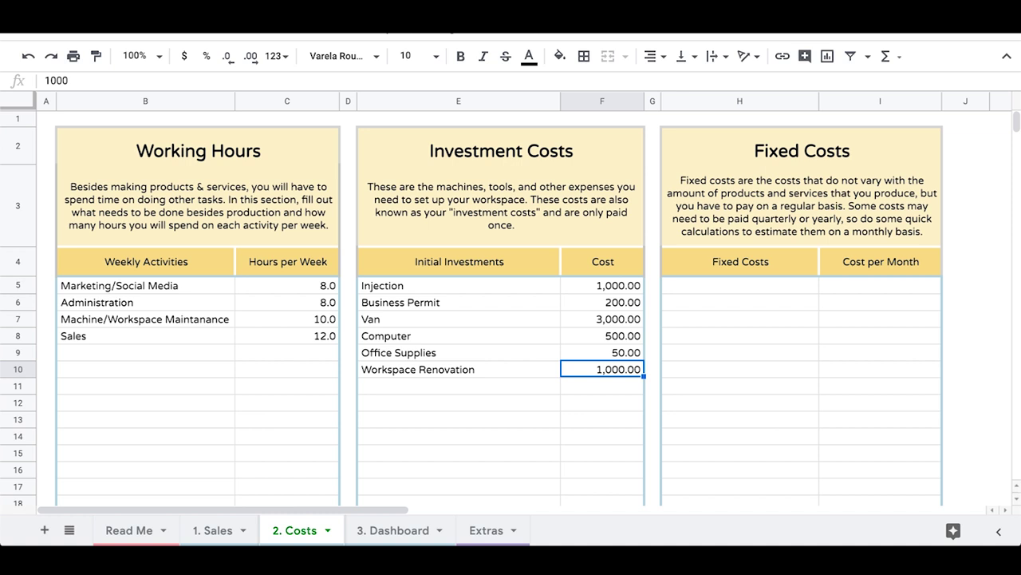
{"action": "left_click", "coordinate": [993, 352]}
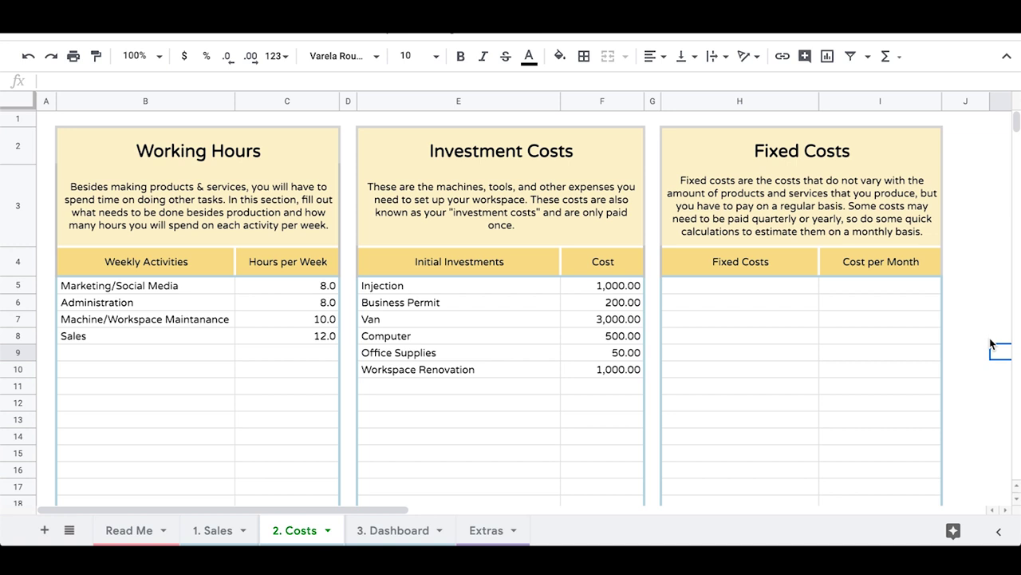
List Rent, Electricity, Water and Website costs as the first four fixed costs
{"action": "left_click", "coordinate": [758, 299]}
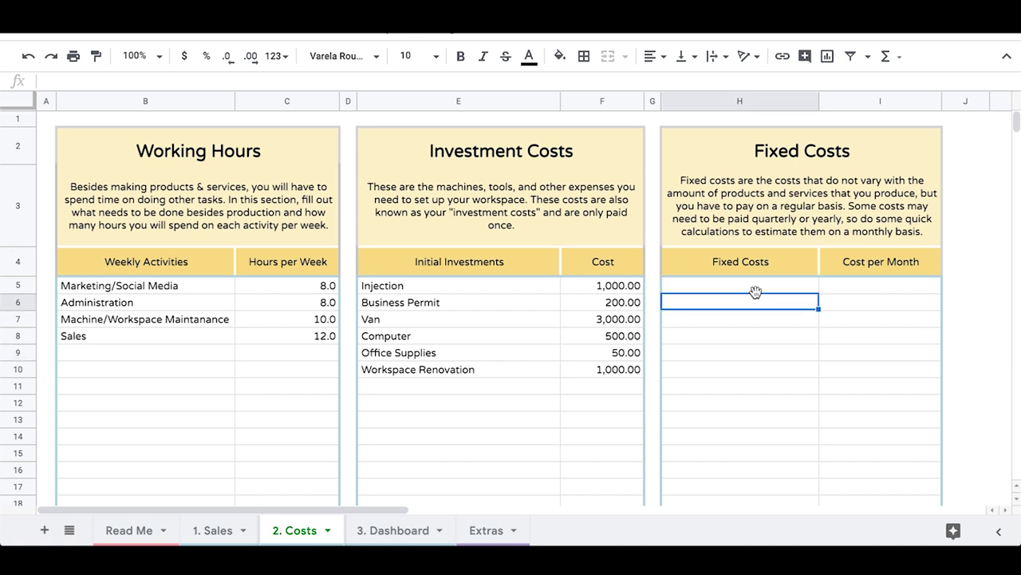
{"action": "left_click", "coordinate": [750, 291]}
{"action": "type", "text": "Rent"}
{"action": "key", "text": "Return"}
{"action": "type", "text": "Electricity"}
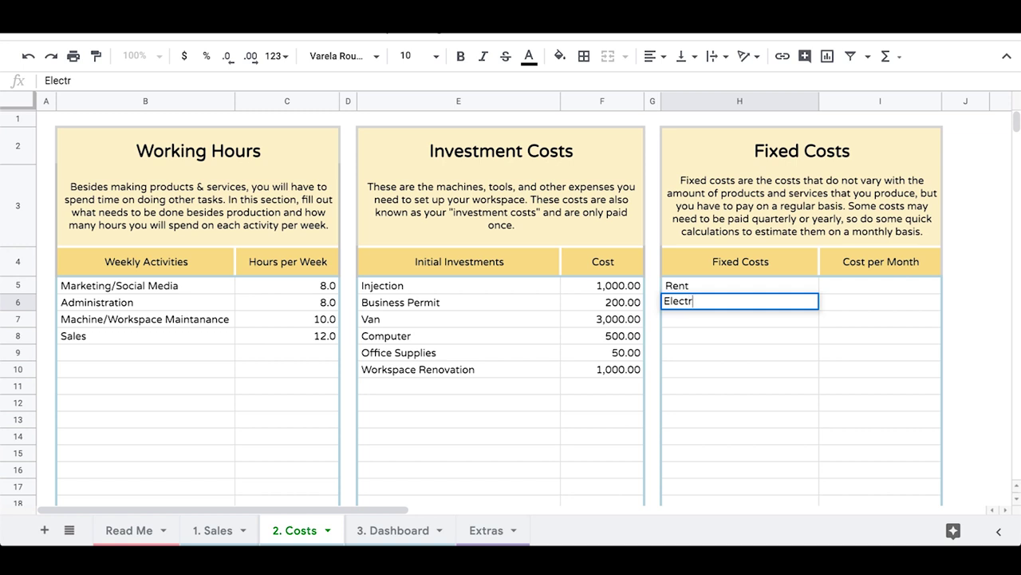
{"action": "key", "text": "Return"}
{"action": "type", "text": "Water"}
{"action": "key", "text": "Return"}
{"action": "type", "text": "Website"}
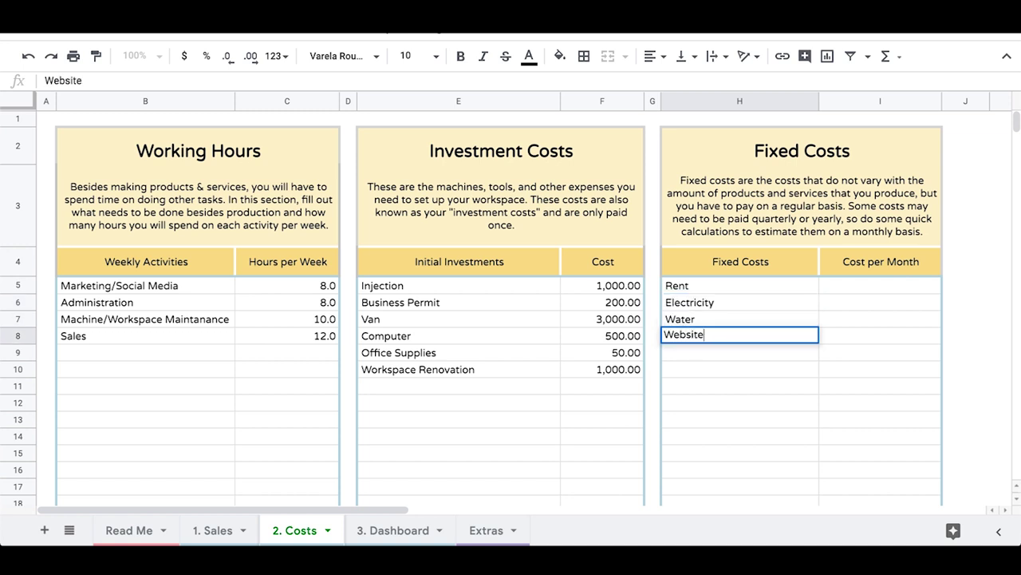
{"action": "type", "text": " costst"}
{"action": "key", "text": "Tab"}
Shorten the fixed cost label "Website costs" to "Website"
{"action": "key", "text": "Left"}
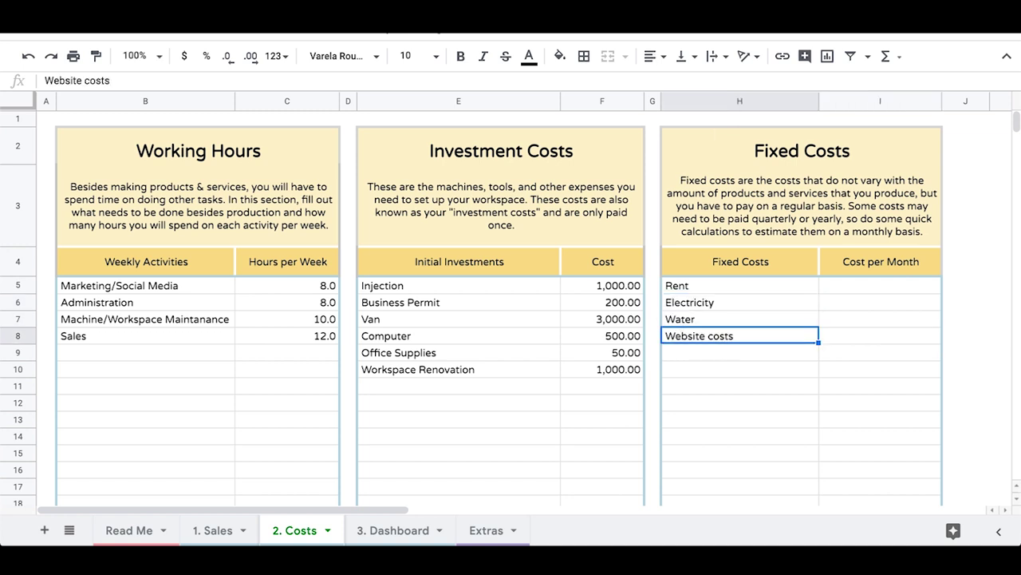
{"action": "left_click", "coordinate": [161, 81]}
{"action": "key", "text": "BackSpace"}
{"action": "key", "text": "BackSpace"}
{"action": "key", "text": "BackSpace"}
{"action": "key", "text": "BackSpace"}
{"action": "key", "text": "BackSpace"}
{"action": "key", "text": "BackSpace"}
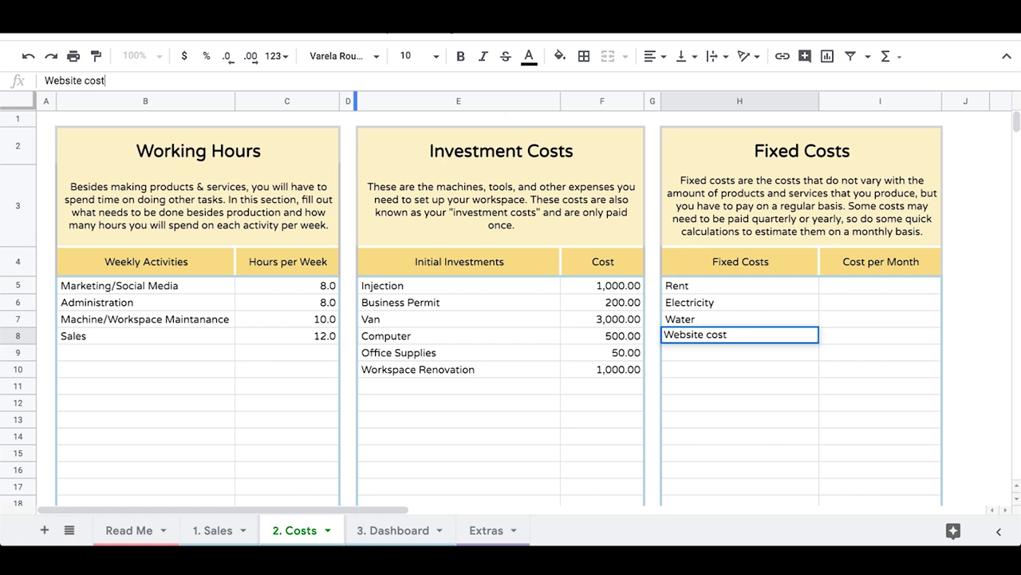
{"action": "key", "text": "Tab"}
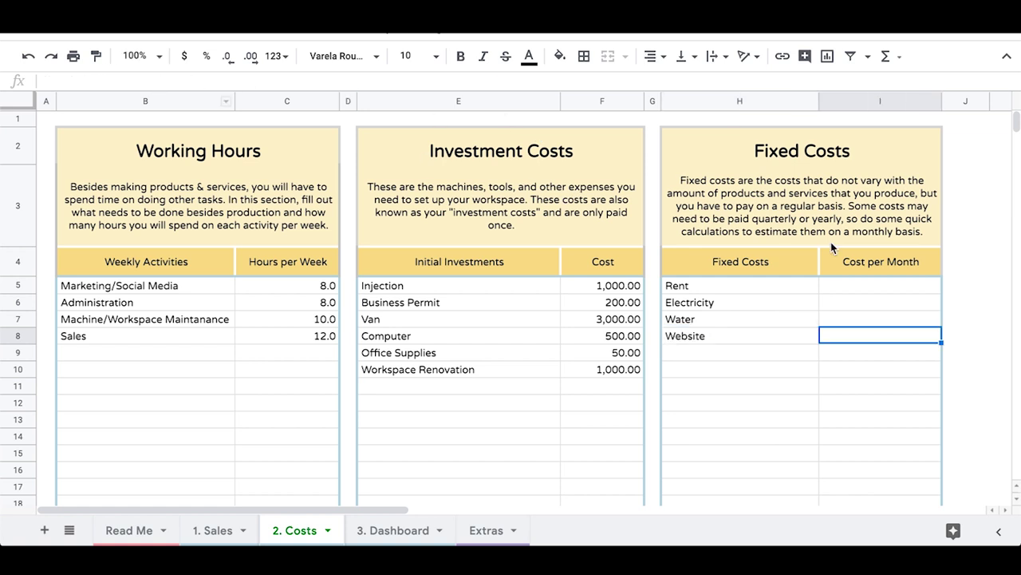
Set the cost per month to 300 for Rent, 100 for Electricity, 50 for Water and 20 for Website
{"action": "left_click", "coordinate": [860, 285]}
{"action": "type", "text": "300"}
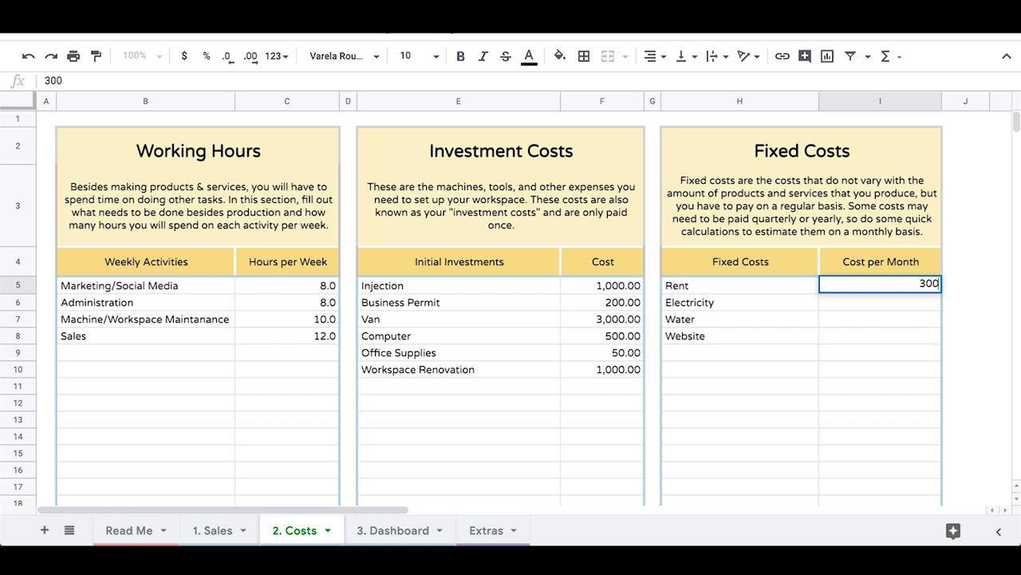
{"action": "key", "text": "Return"}
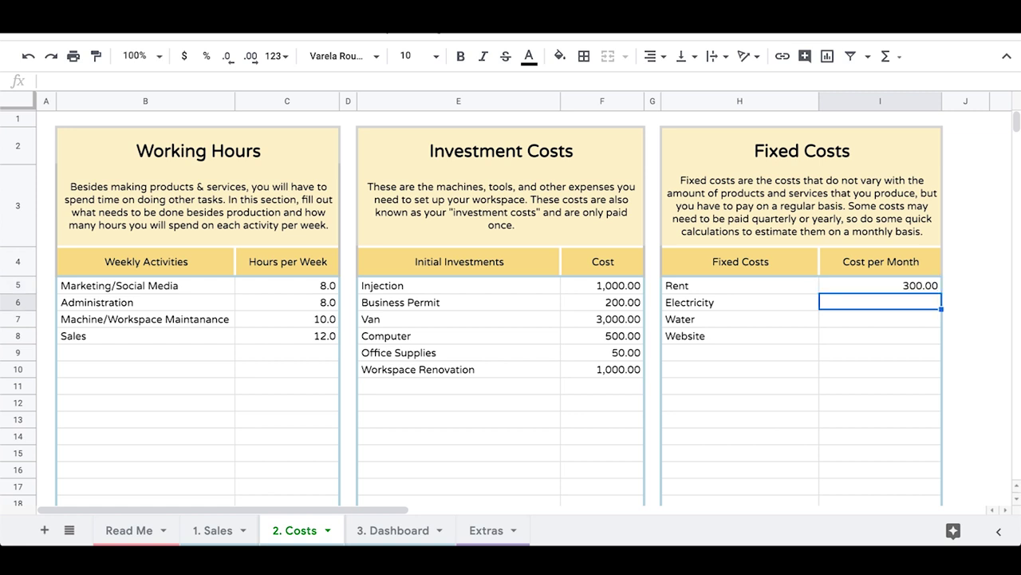
{"action": "type", "text": "100"}
{"action": "key", "text": "Return"}
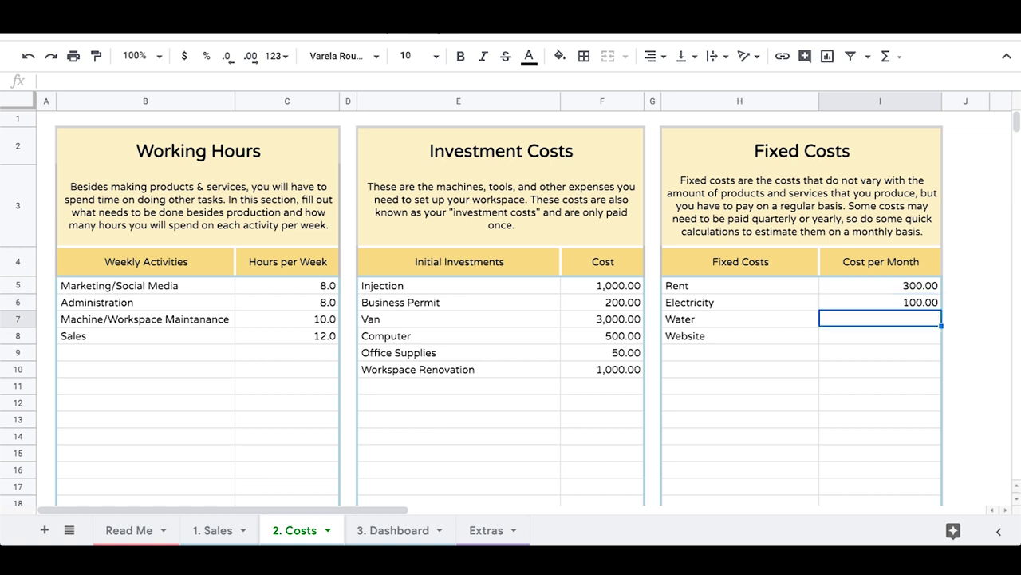
{"action": "type", "text": "50"}
{"action": "key", "text": "Return"}
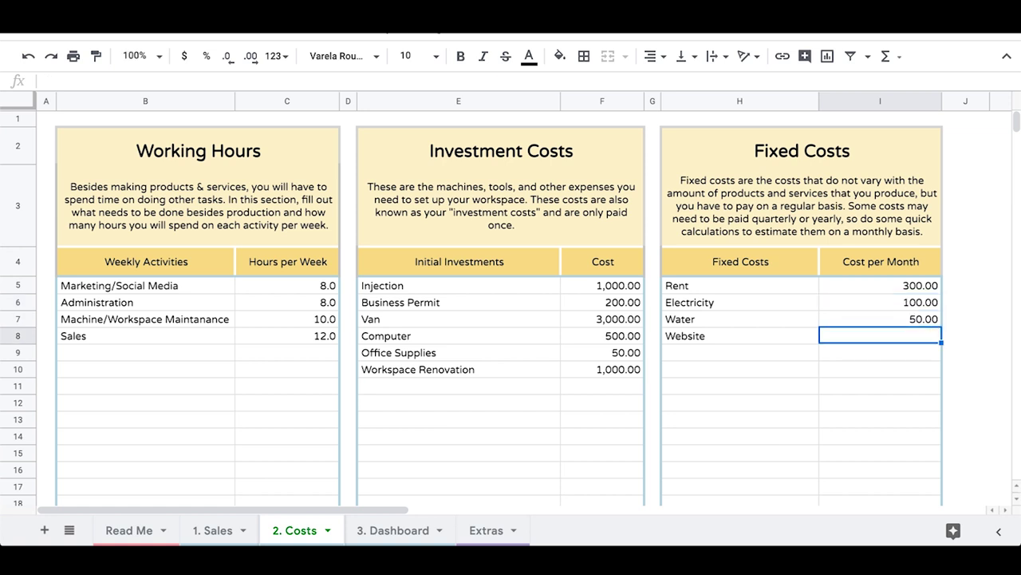
{"action": "type", "text": "20"}
{"action": "key", "text": "Return"}
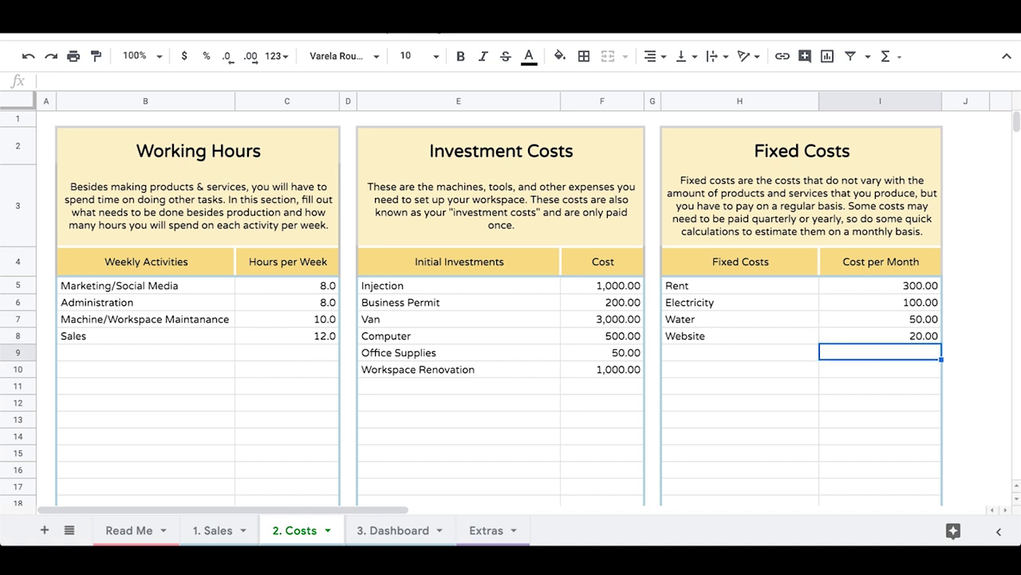
{"action": "key", "text": "Return"}
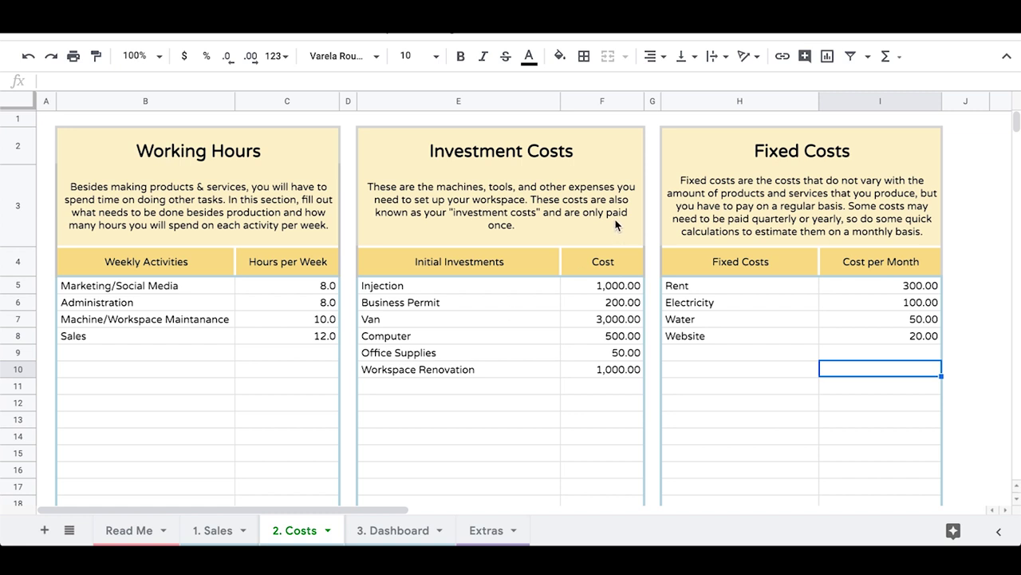
On the Dashboard sheet, set the selling price per unit of Bowls to 15
{"action": "left_click", "coordinate": [384, 533]}
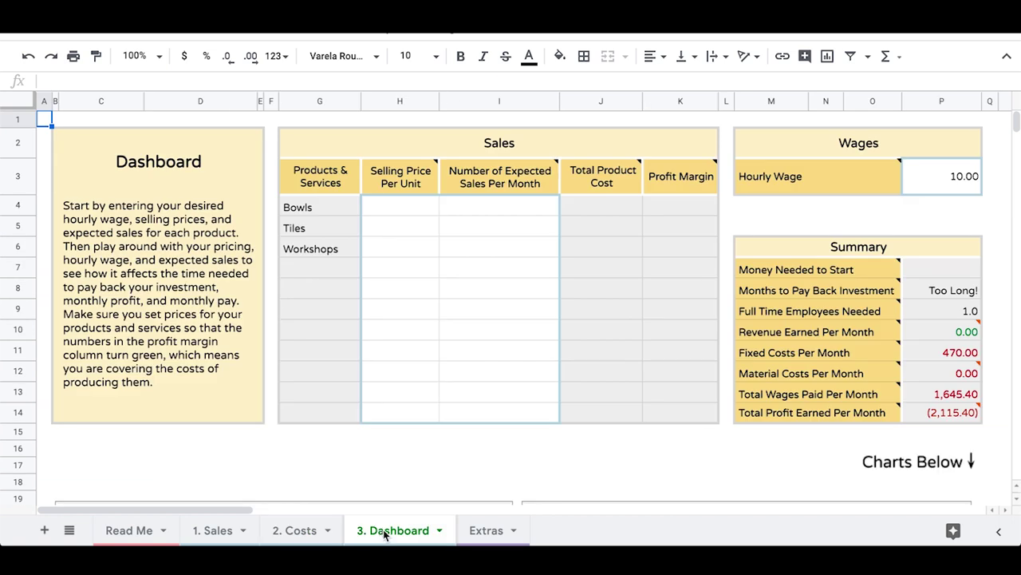
{"action": "left_click", "coordinate": [423, 462]}
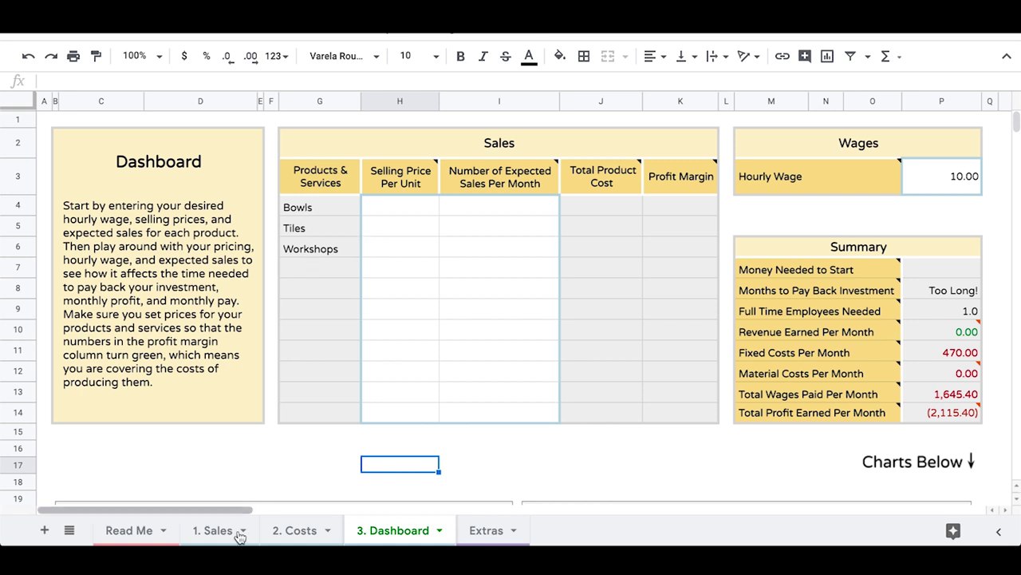
{"action": "mouse_move", "coordinate": [405, 190]}
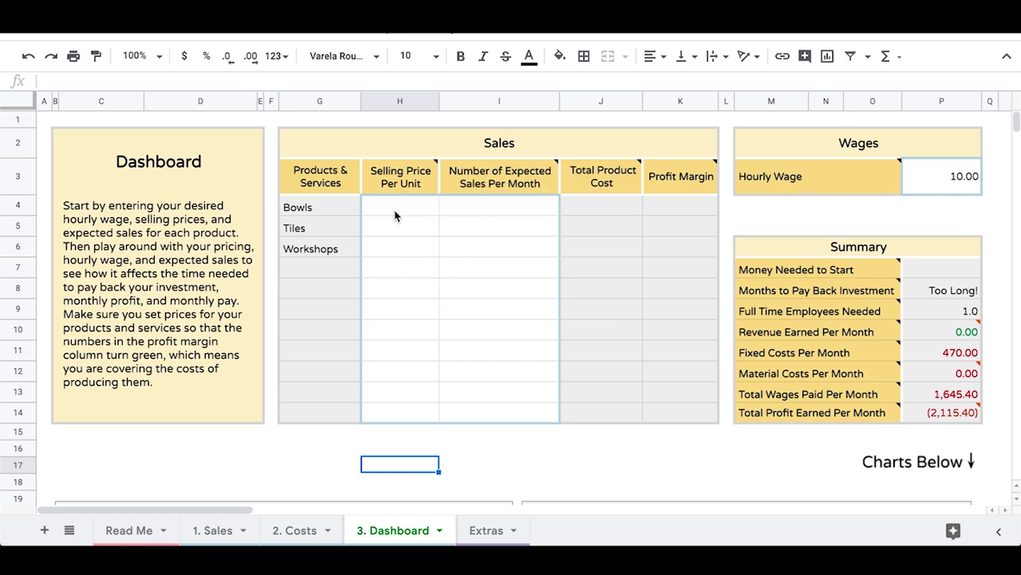
{"action": "left_click", "coordinate": [394, 210]}
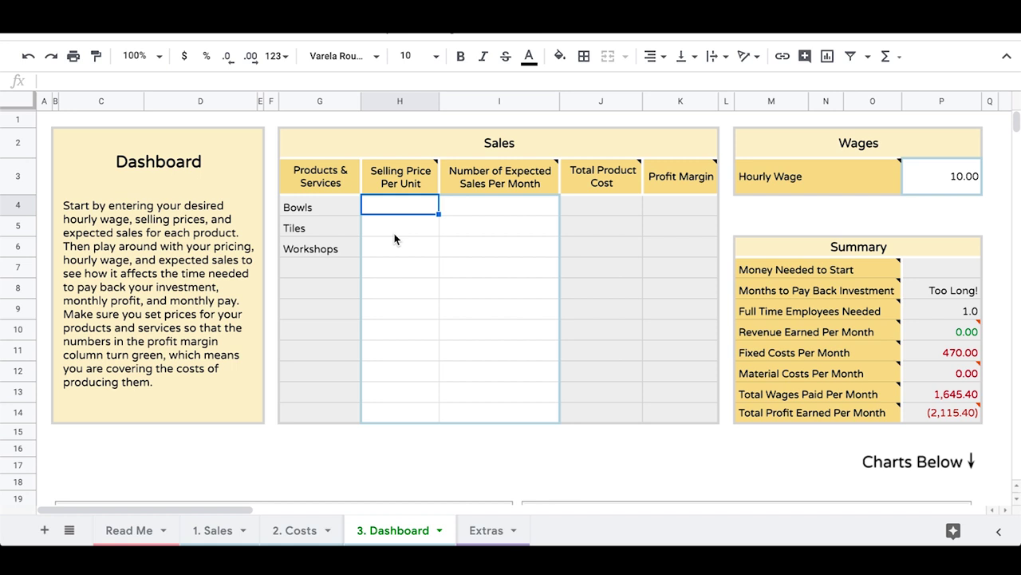
{"action": "type", "text": "15"}
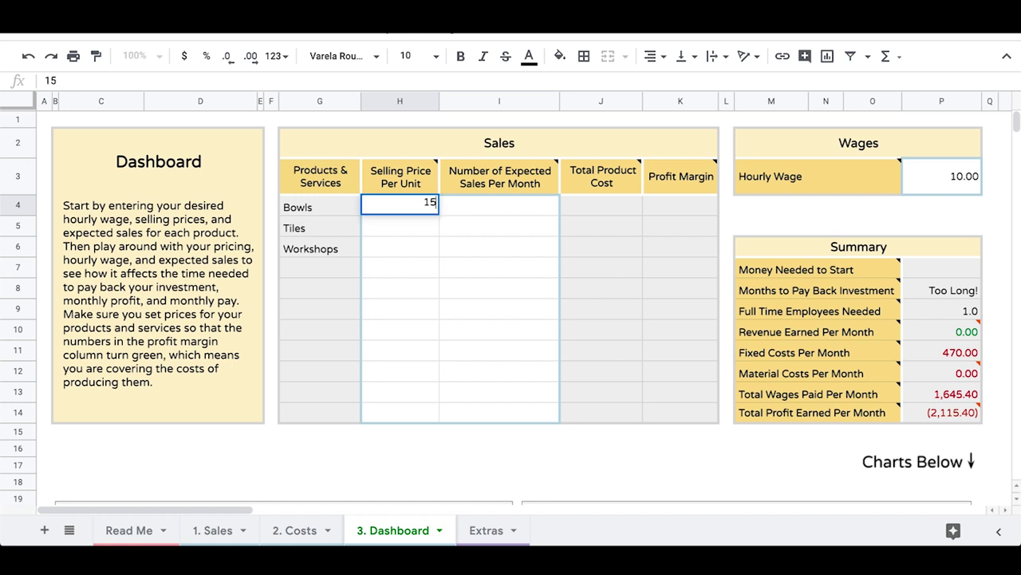
{"action": "key", "text": "Return"}
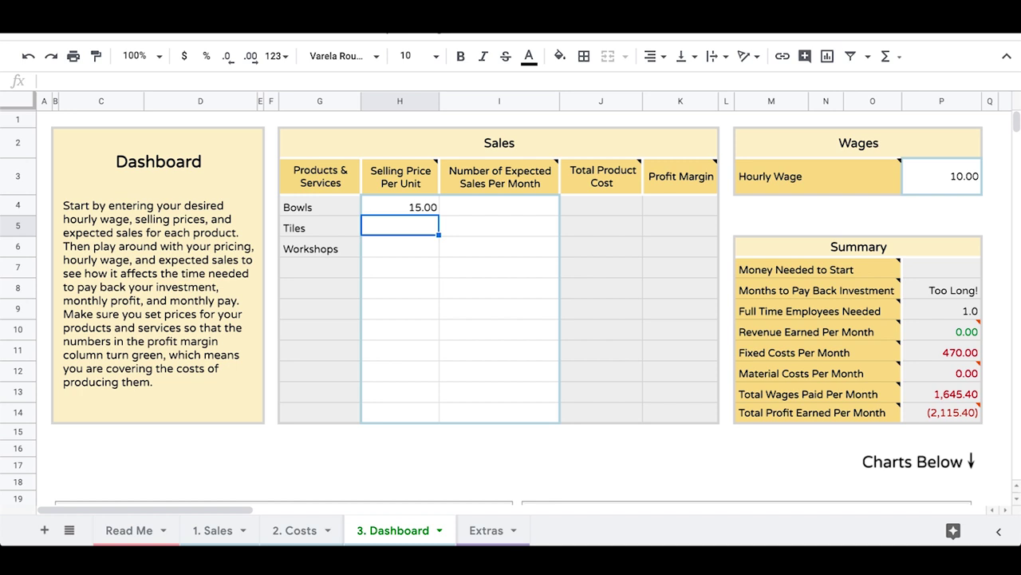
Set the selling price per unit to 10 for Tiles and 400 for Workshops
{"action": "type", "text": "10"}
{"action": "key", "text": "Return"}
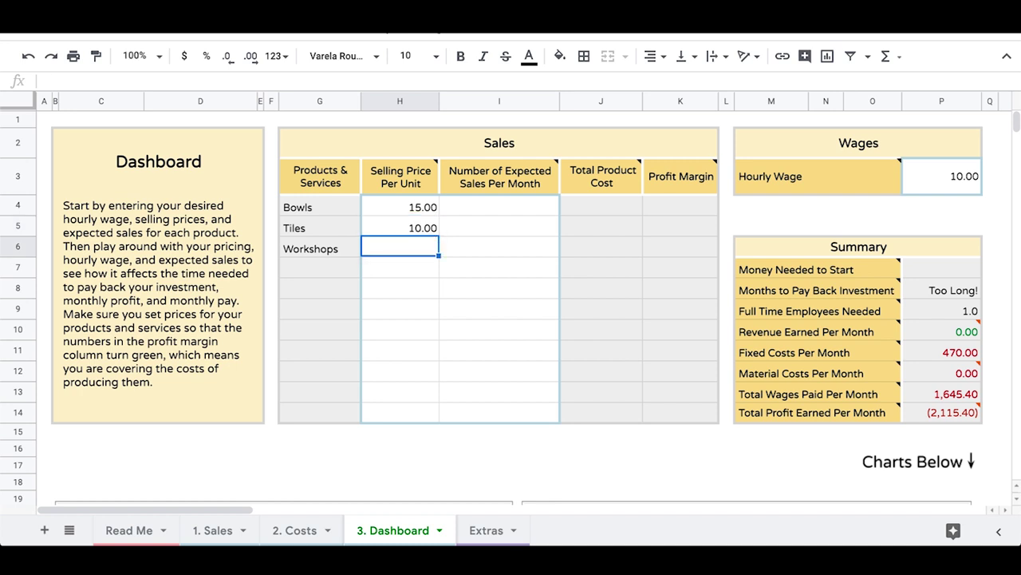
{"action": "type", "text": "400"}
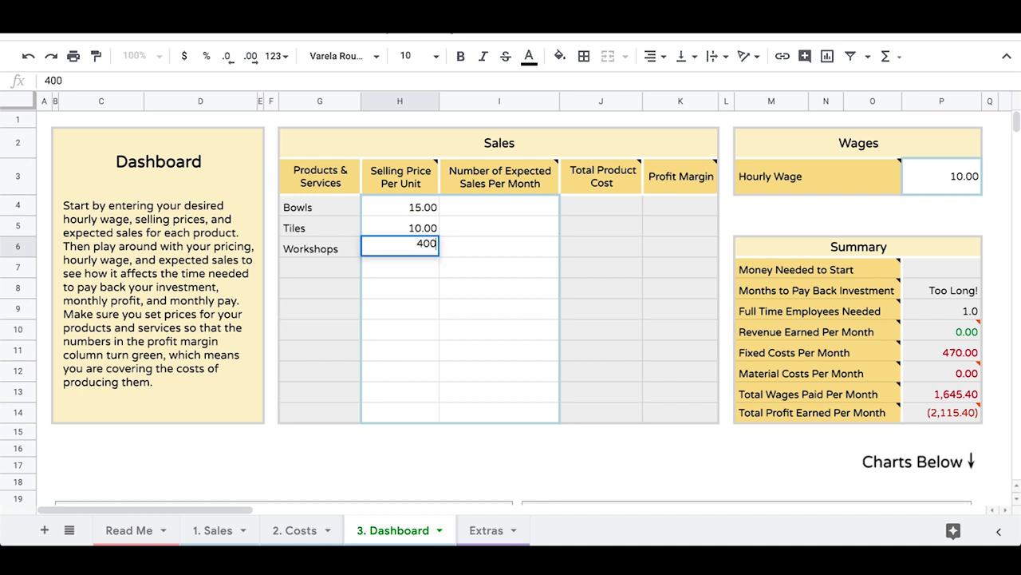
{"action": "key", "text": "Return"}
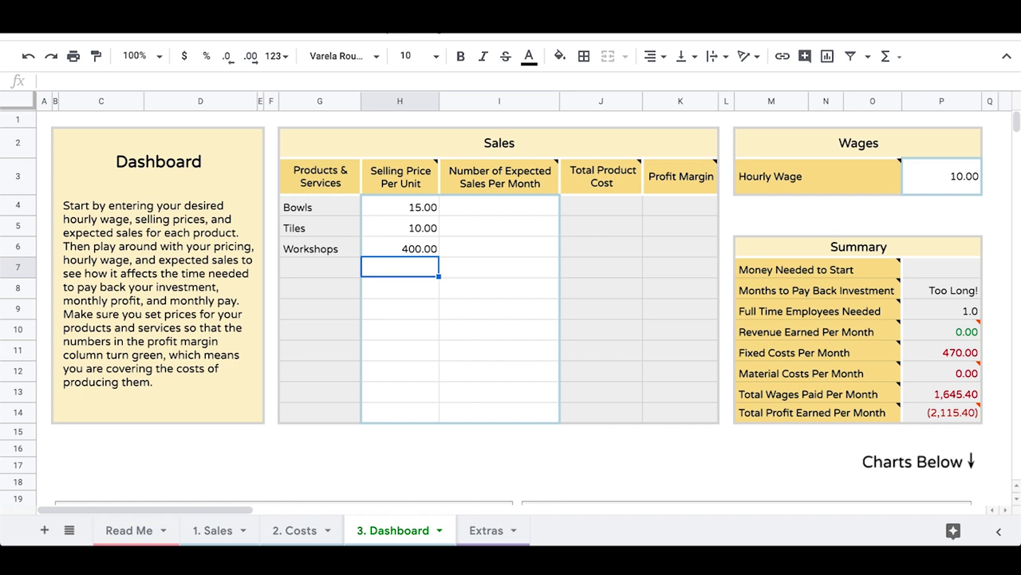
Set the number of expected sales per month to 100 for Bowls, 50 for Tiles and 2 for Workshops
{"action": "left_click", "coordinate": [487, 276]}
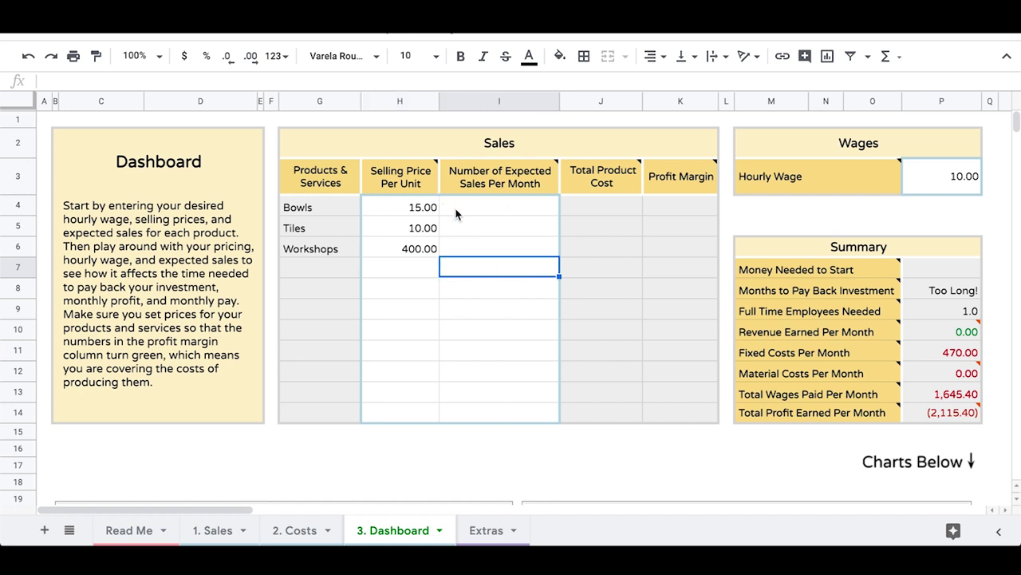
{"action": "mouse_move", "coordinate": [515, 189]}
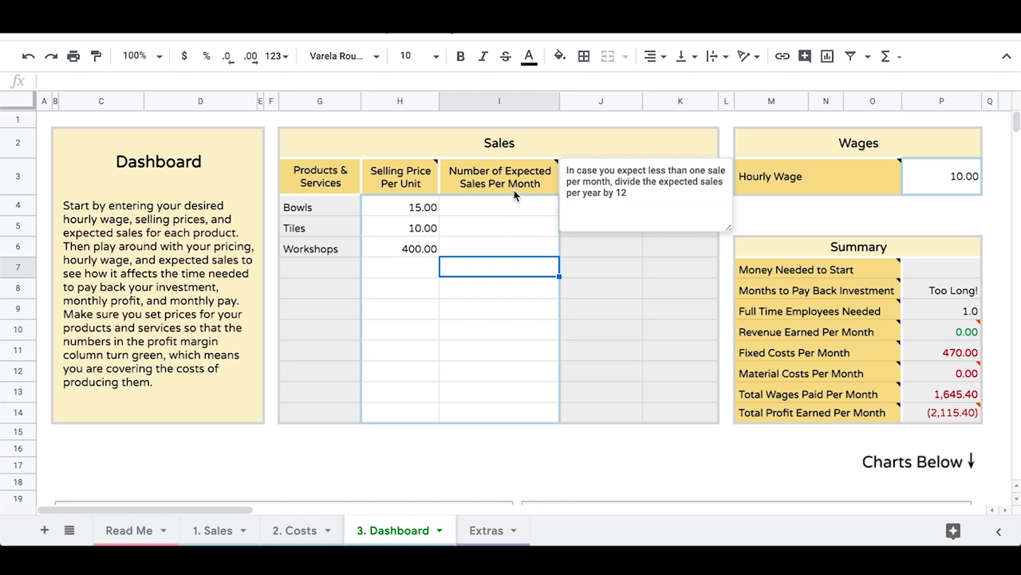
{"action": "left_click", "coordinate": [502, 213]}
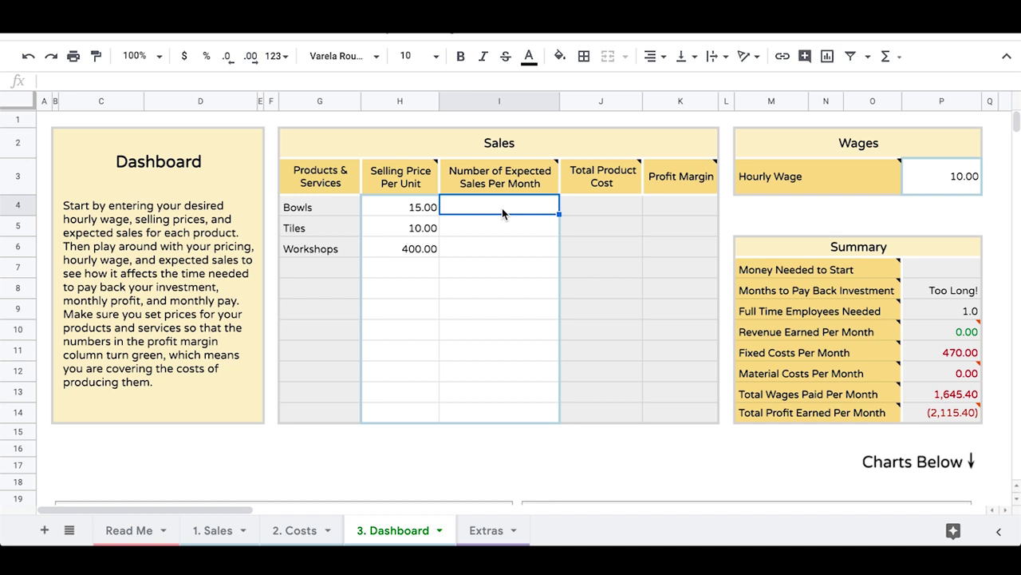
{"action": "type", "text": "100"}
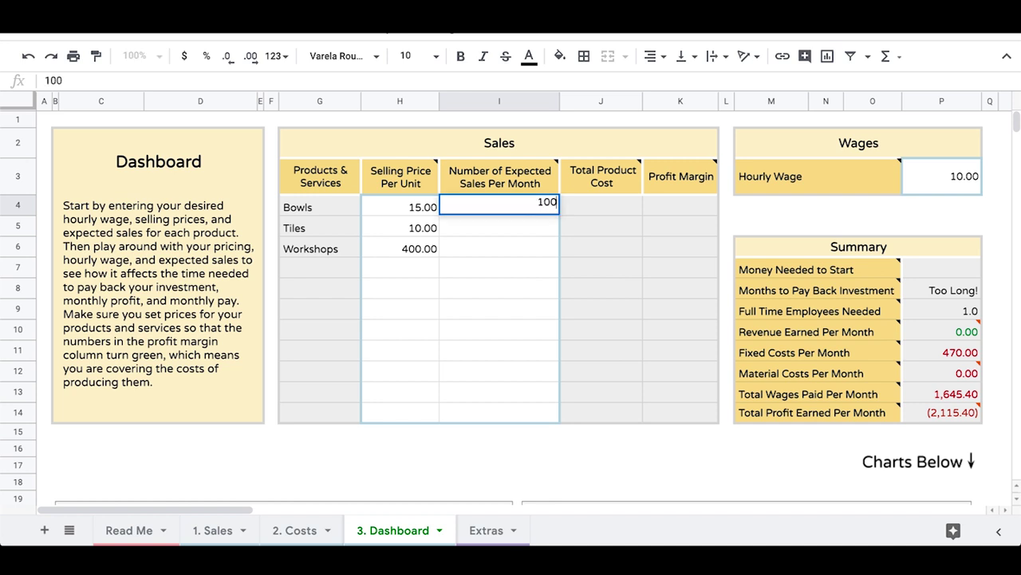
{"action": "key", "text": "Return"}
{"action": "type", "text": "50"}
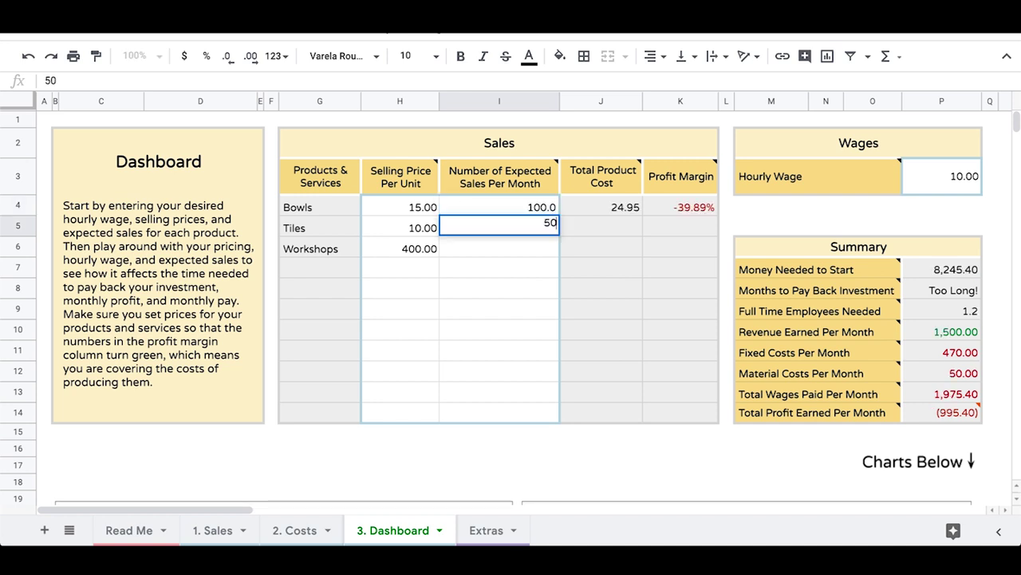
{"action": "key", "text": "Return"}
{"action": "type", "text": "2"}
{"action": "key", "text": "Tab"}
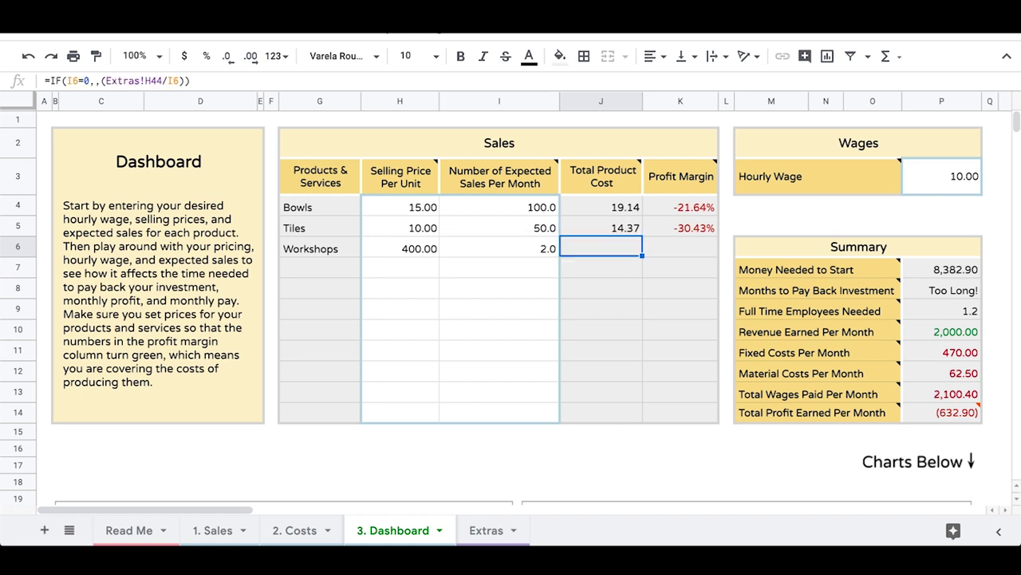
{"action": "left_click", "coordinate": [645, 483]}
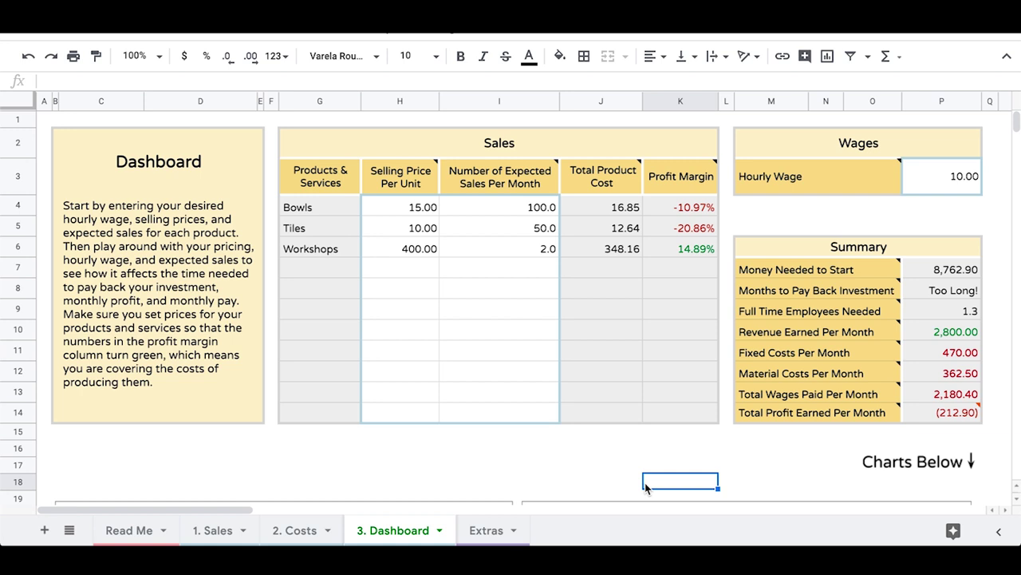
Enter an hourly wage of 10 in the Wages table
{"action": "left_click", "coordinate": [946, 185]}
{"action": "type", "text": "10"}
{"action": "key", "text": "Return"}
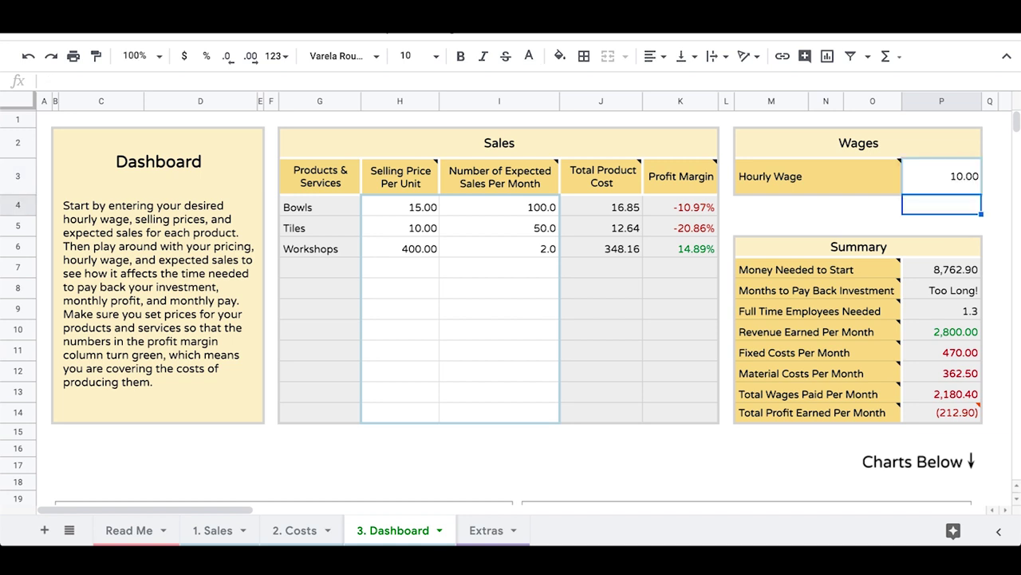
{"action": "left_click", "coordinate": [667, 464]}
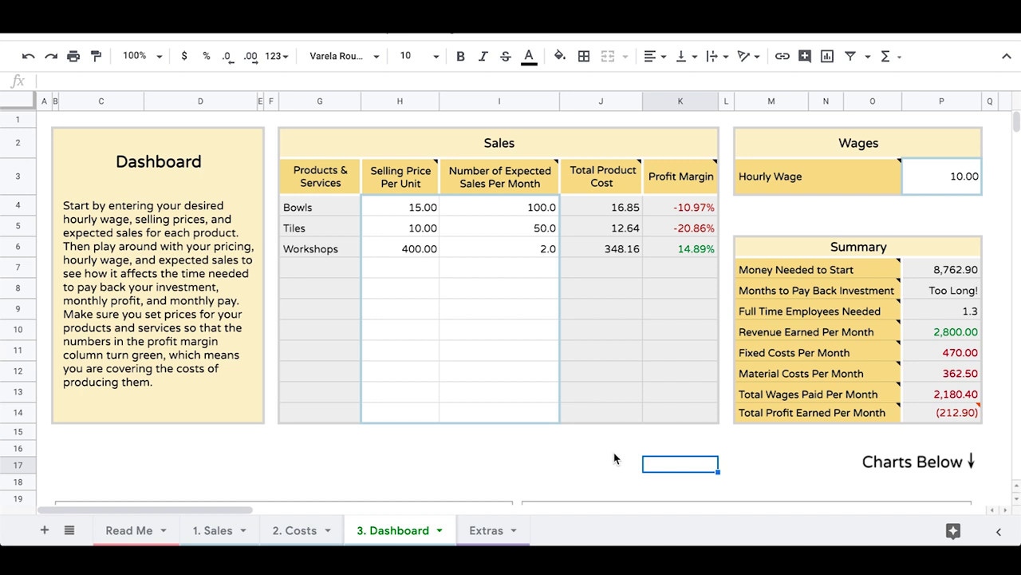
{"action": "mouse_move", "coordinate": [770, 171]}
{"action": "left_click", "coordinate": [633, 306]}
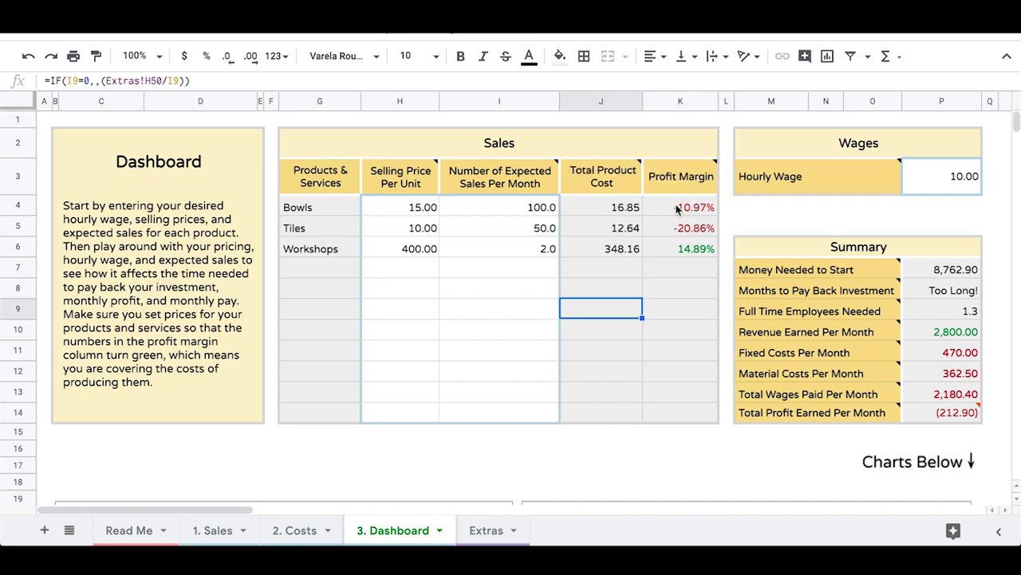
{"action": "left_click", "coordinate": [616, 451]}
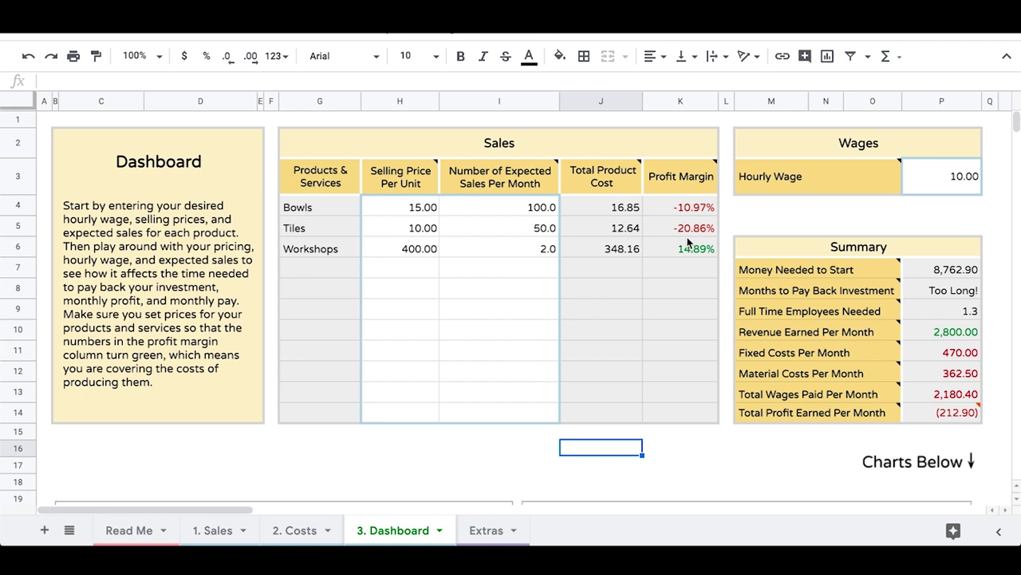
Raise the selling price per unit to 20 for Bowls and 15 for Tiles
{"action": "mouse_move", "coordinate": [411, 188]}
{"action": "key", "text": "ctrl+z"}
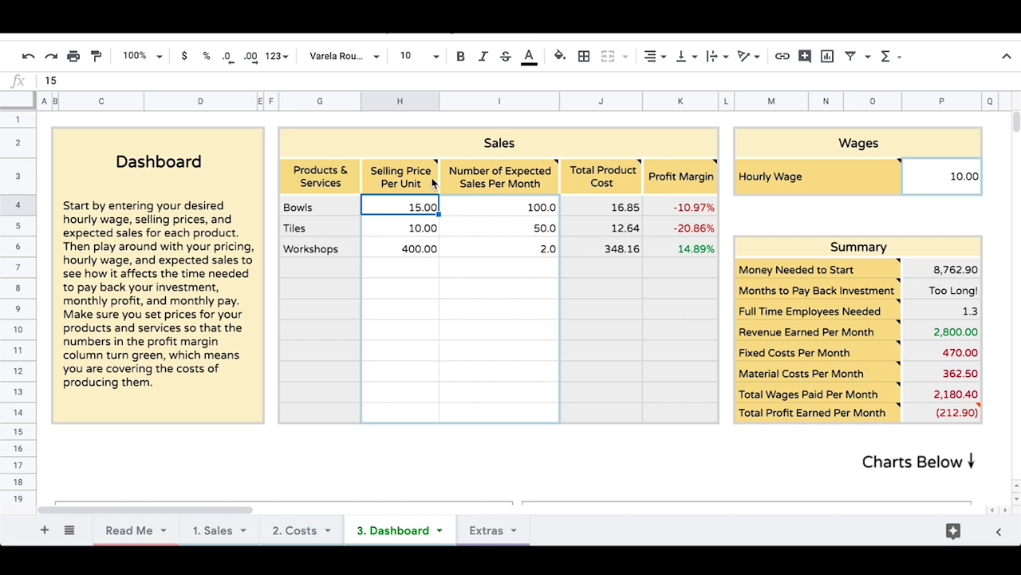
{"action": "type", "text": "20"}
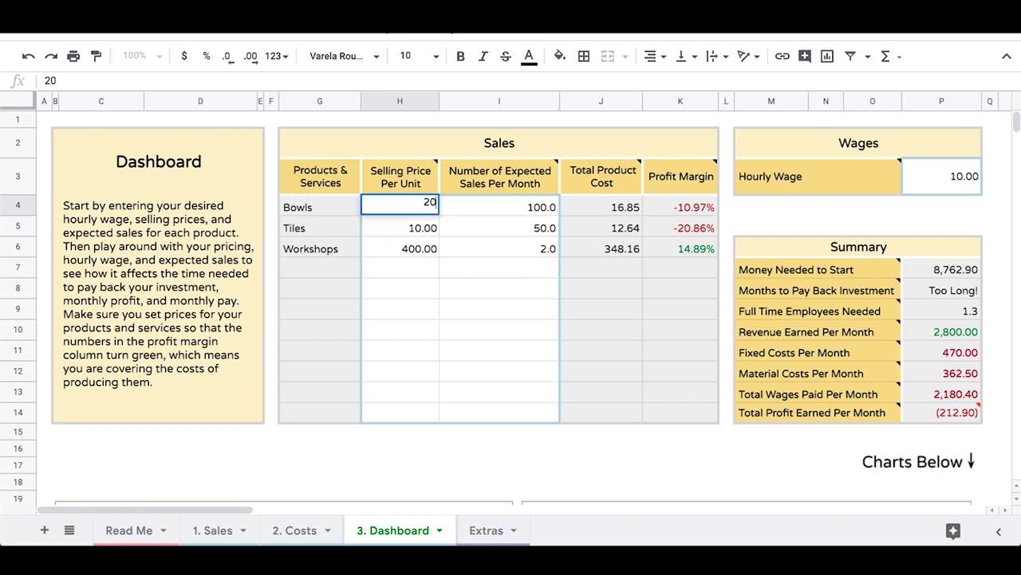
{"action": "key", "text": "Return"}
{"action": "type", "text": "15"}
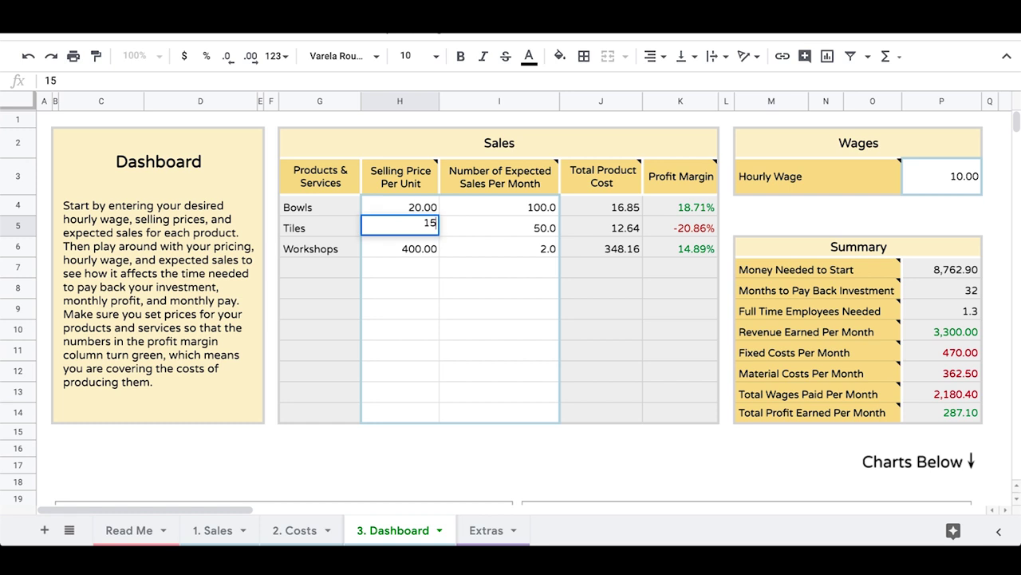
{"action": "key", "text": "Return"}
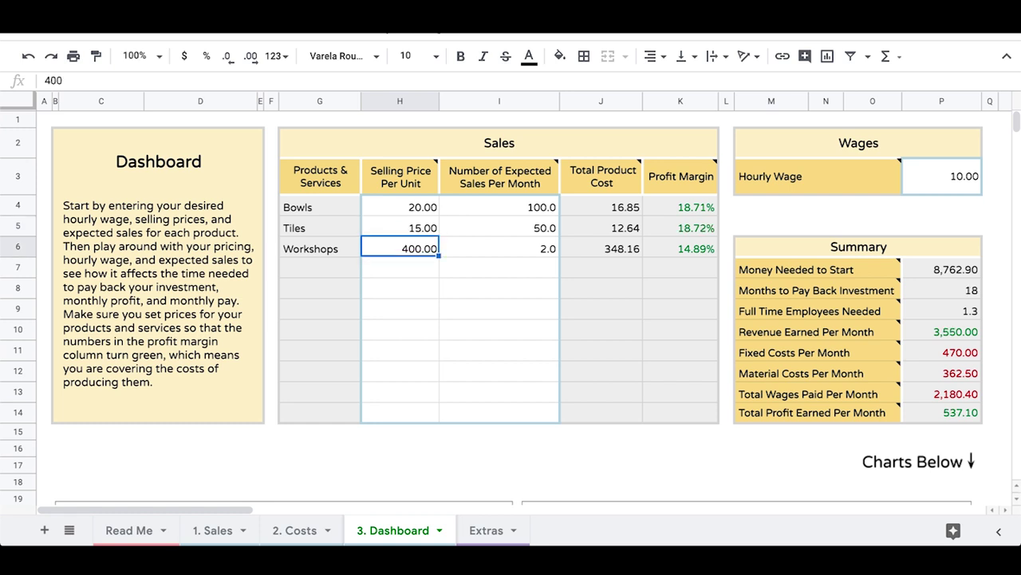
Examine the profit margin of Bowls in the Sales table
{"action": "key", "text": "Right"}
{"action": "key", "text": "Right"}
{"action": "key", "text": "Right"}
{"action": "key", "text": "Up"}
{"action": "key", "text": "Up"}
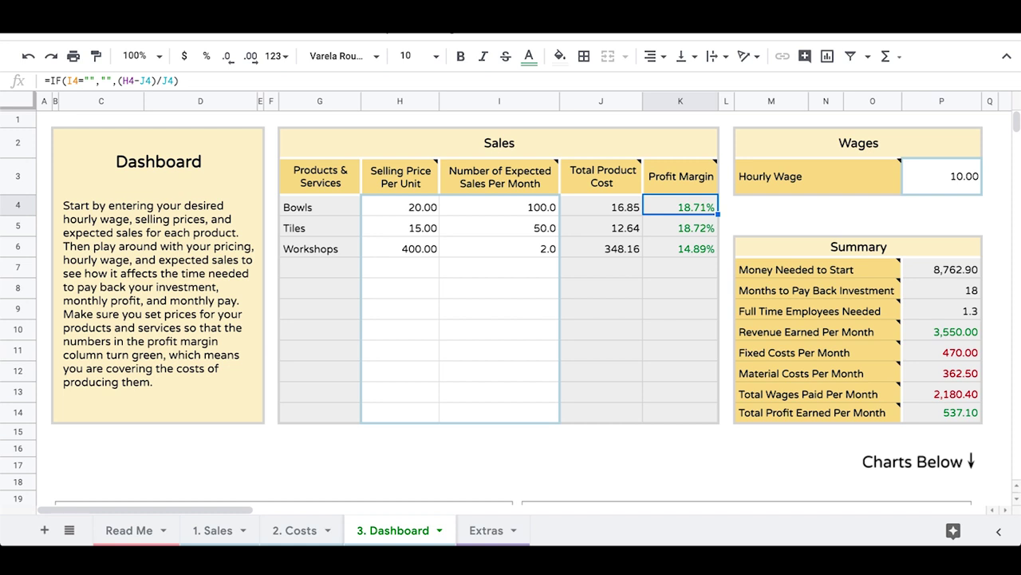
{"action": "left_click", "coordinate": [619, 482]}
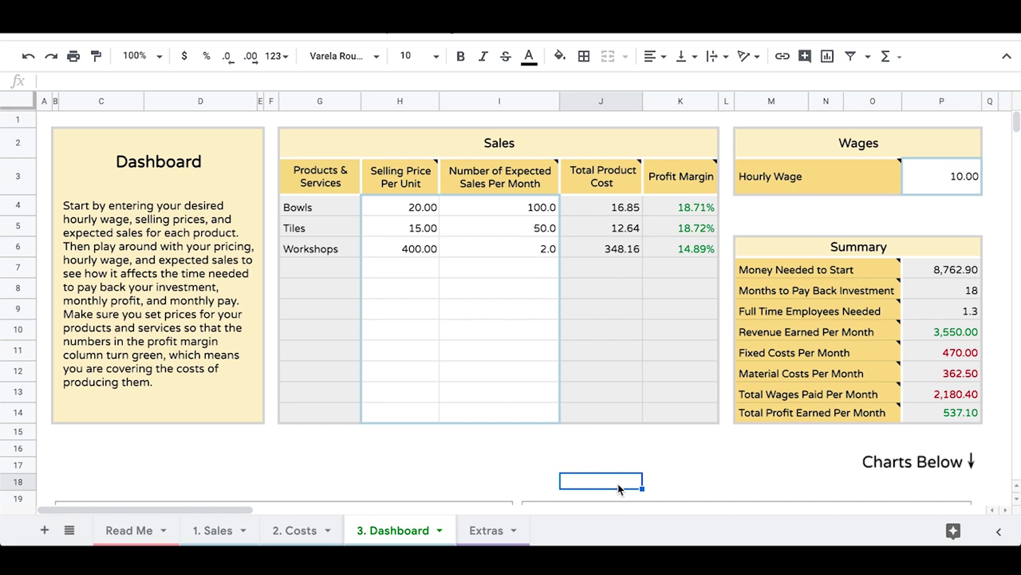
Lower the hourly wage to 9
{"action": "left_click", "coordinate": [957, 179]}
{"action": "type", "text": "9"}
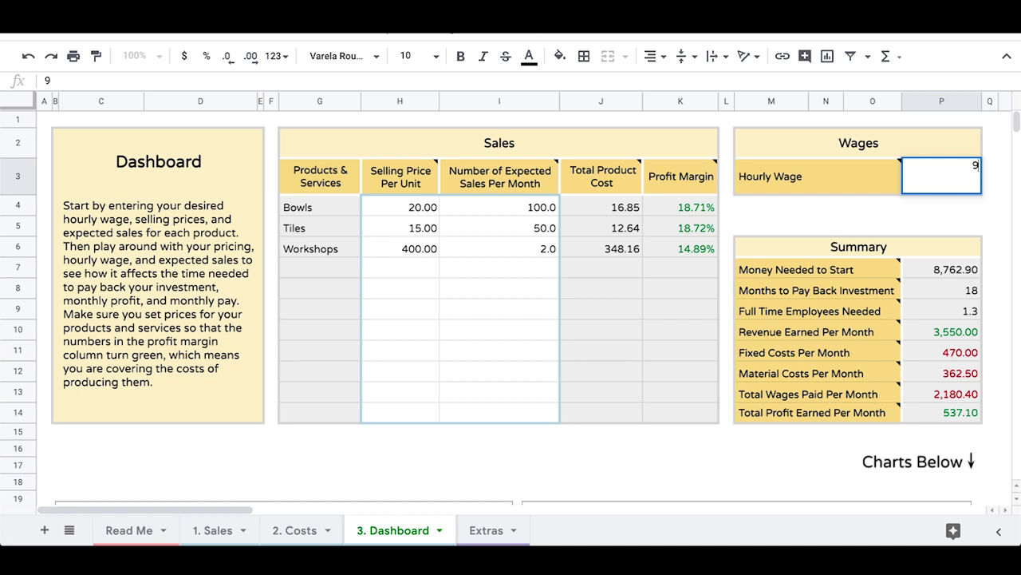
{"action": "key", "text": "Return"}
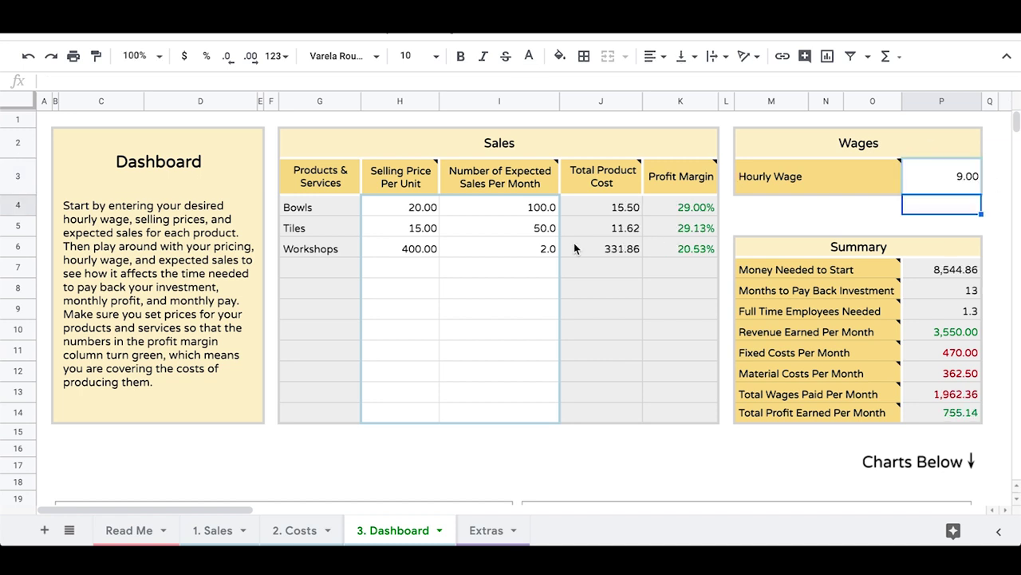
Review the material costs and the working hours per product on the Sales sheet
{"action": "left_click", "coordinate": [204, 533]}
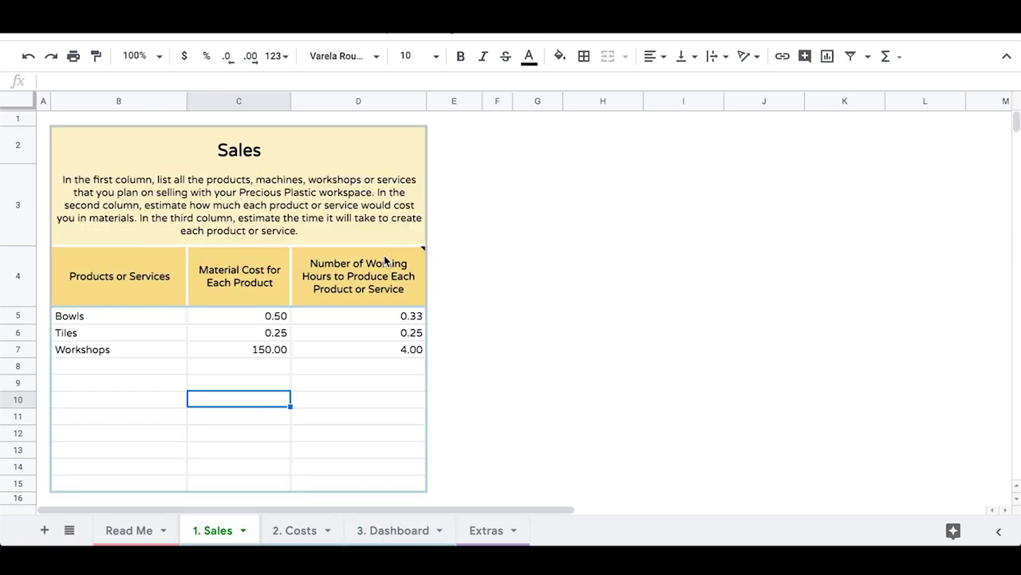
{"action": "left_click", "coordinate": [258, 421]}
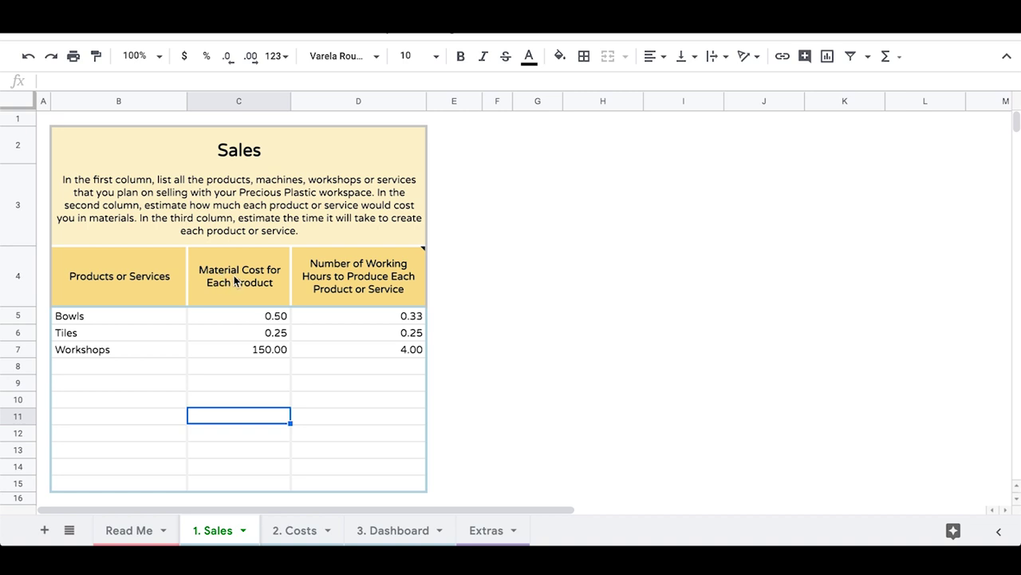
{"action": "left_click", "coordinate": [284, 318]}
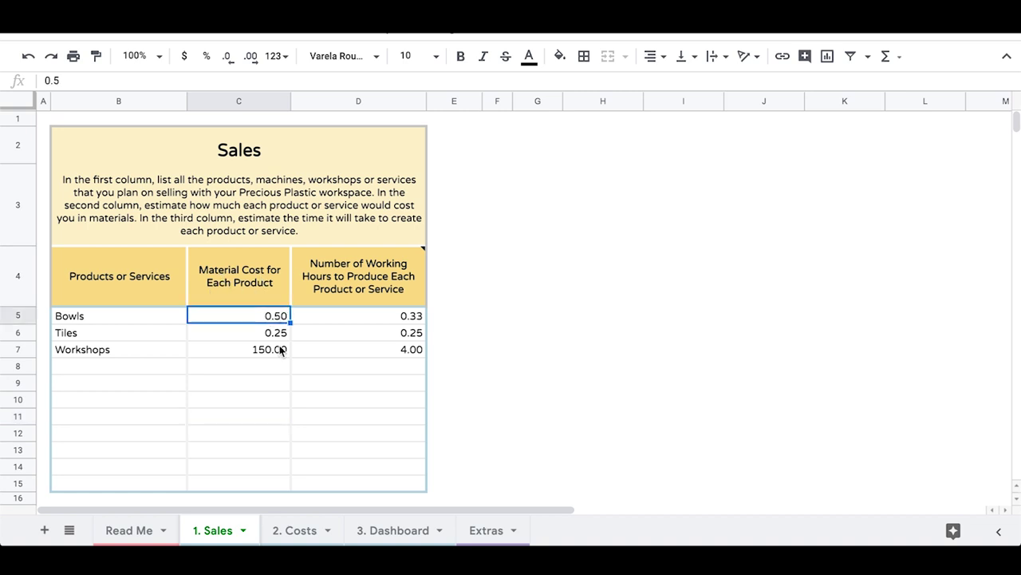
{"action": "mouse_move", "coordinate": [351, 284]}
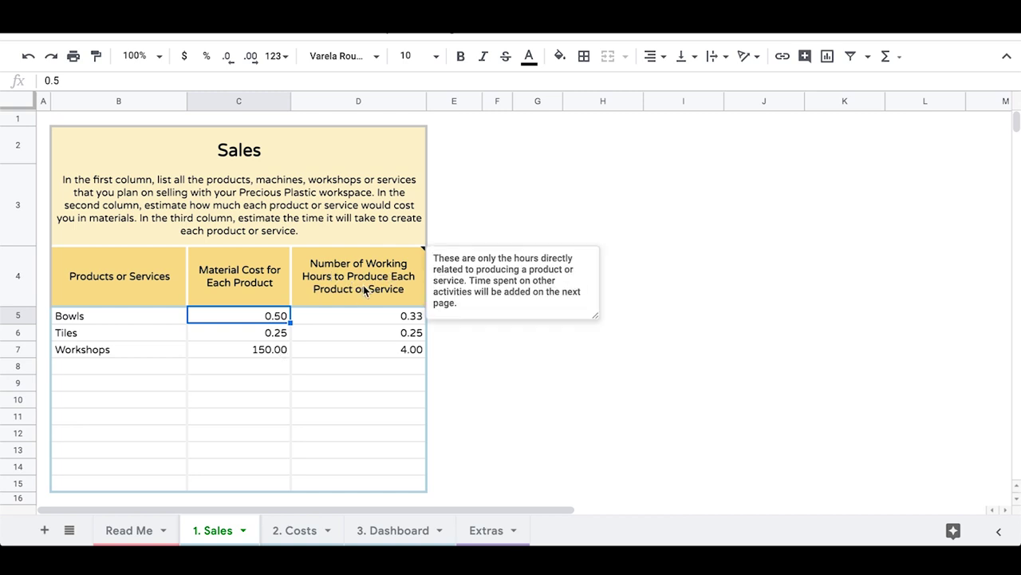
{"action": "left_click", "coordinate": [379, 324]}
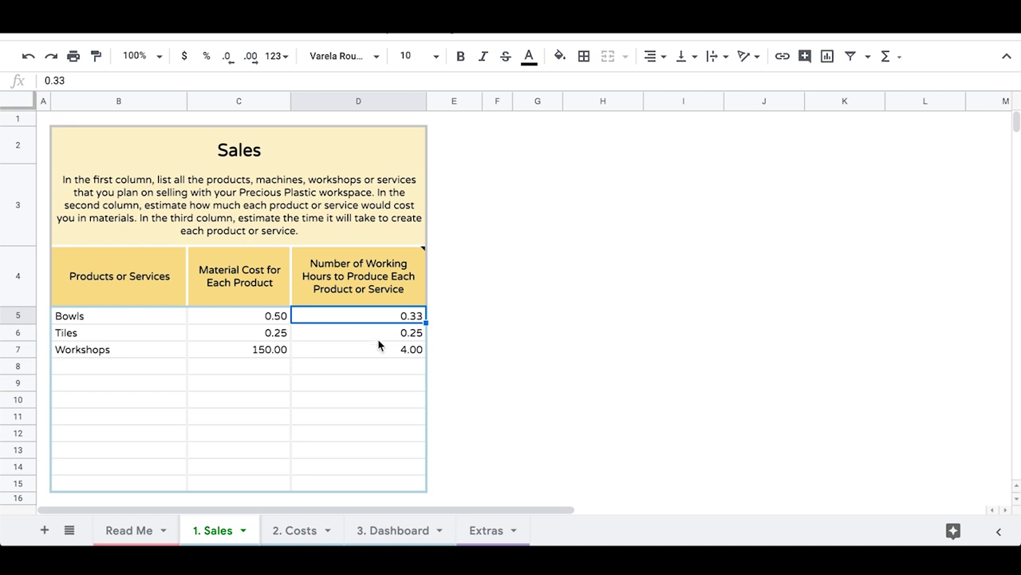
Return to the Dashboard sheet and examine the Summary figures and their notes, from money needed to start to total monthly profit
{"action": "left_click", "coordinate": [391, 531]}
{"action": "mouse_move", "coordinate": [834, 410]}
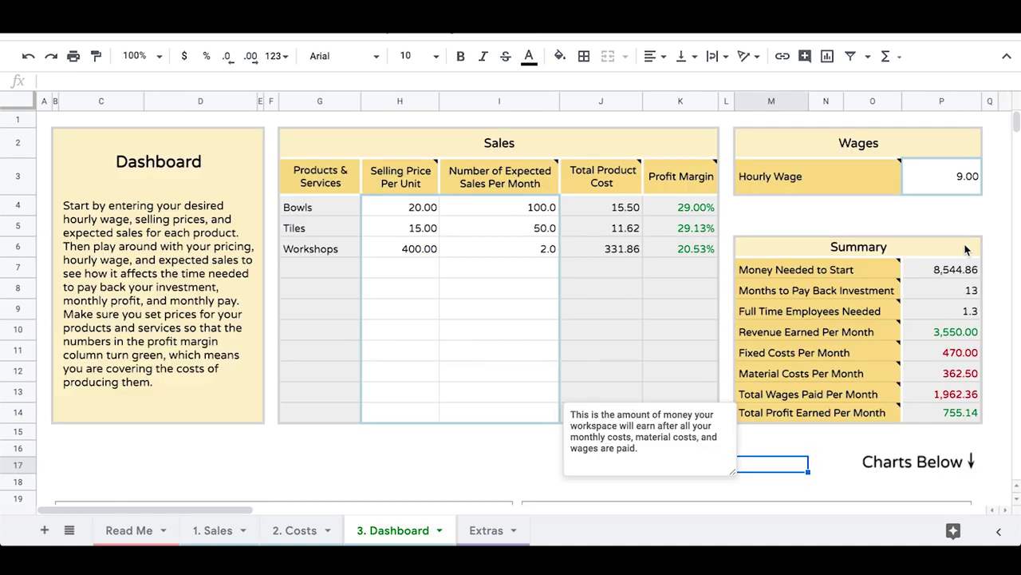
{"action": "left_click", "coordinate": [892, 226]}
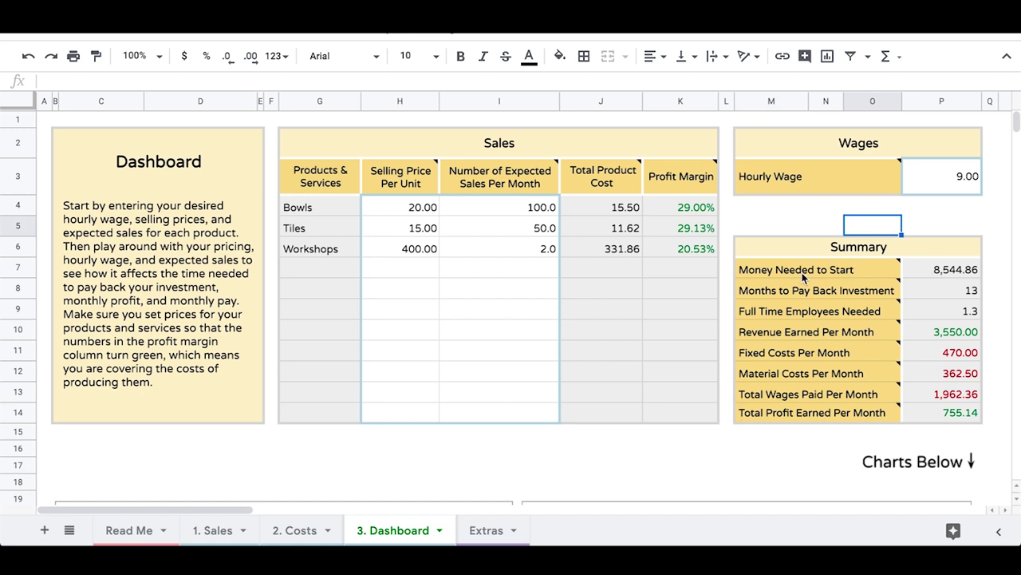
{"action": "mouse_move", "coordinate": [790, 273]}
{"action": "left_click", "coordinate": [938, 277]}
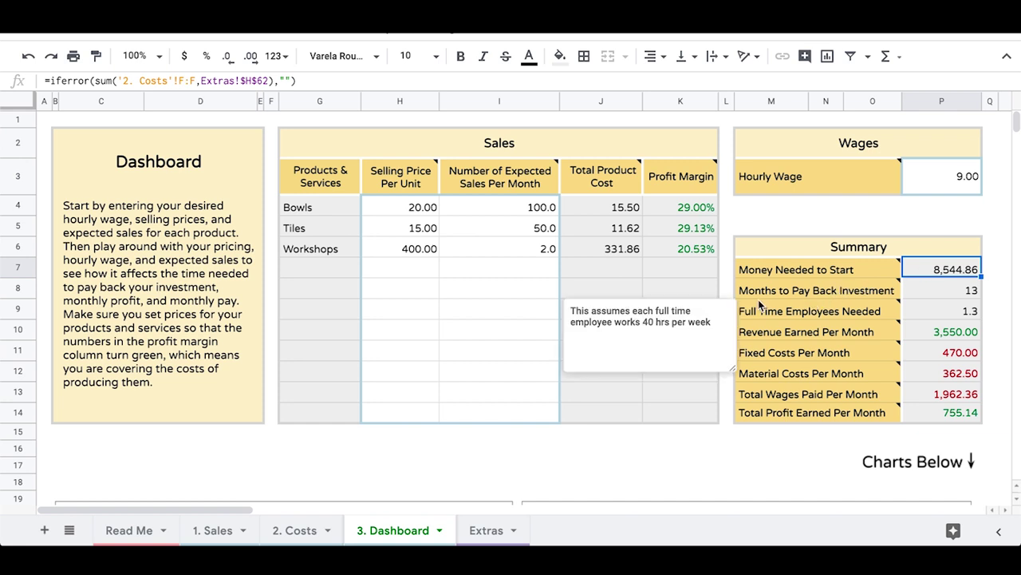
{"action": "left_click", "coordinate": [990, 292]}
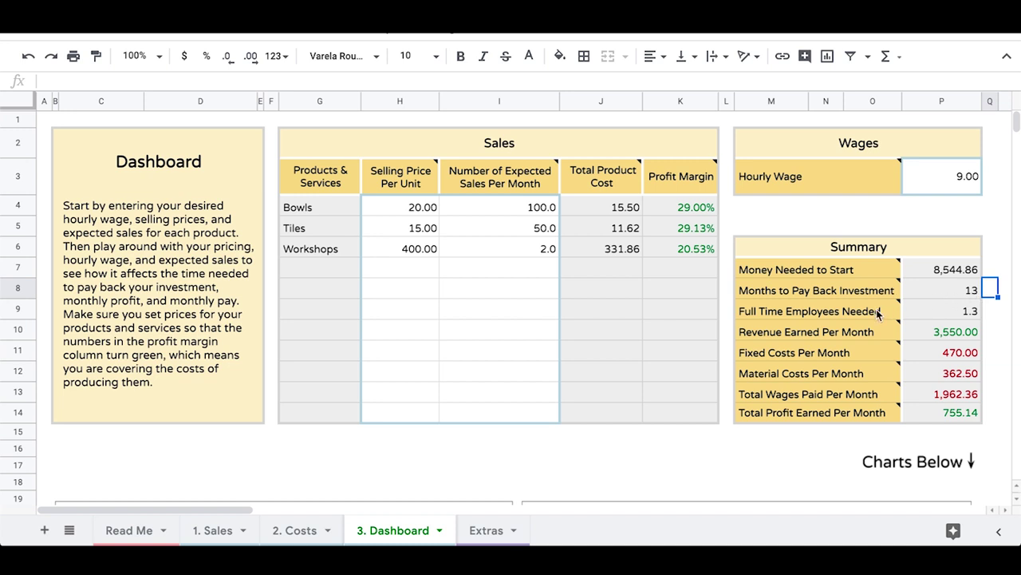
{"action": "left_click", "coordinate": [972, 328]}
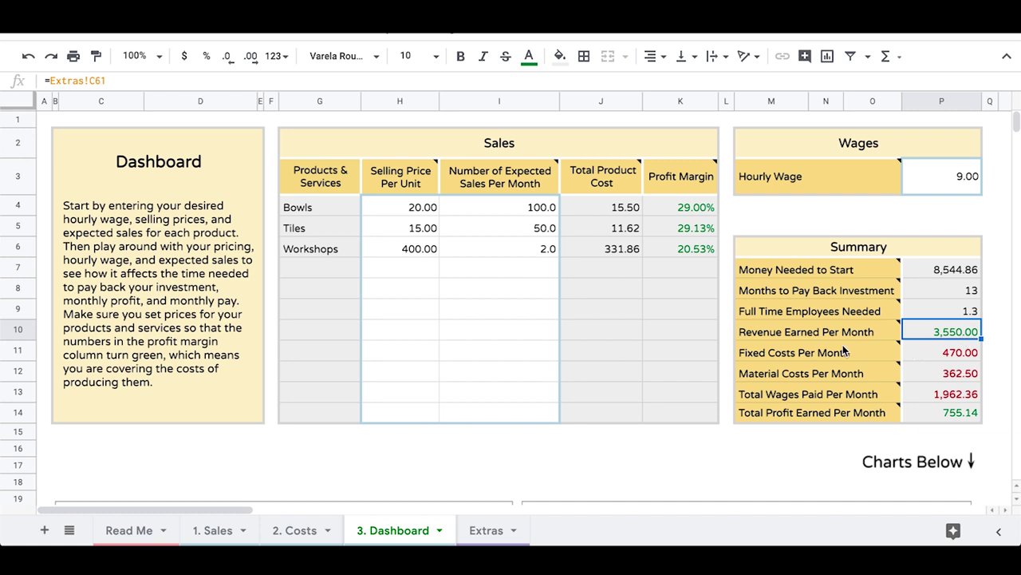
{"action": "mouse_move", "coordinate": [750, 354]}
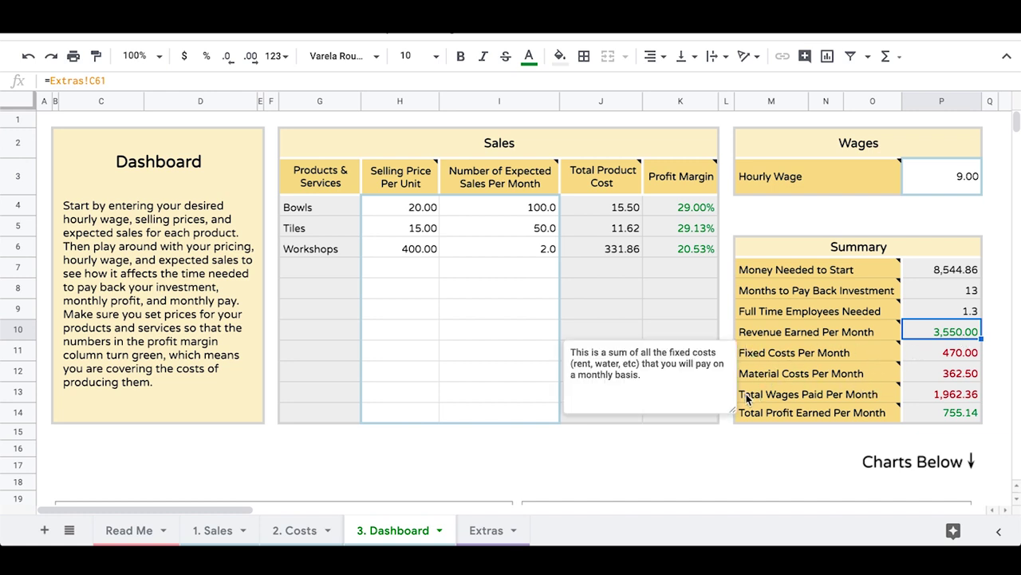
{"action": "mouse_move", "coordinate": [781, 405]}
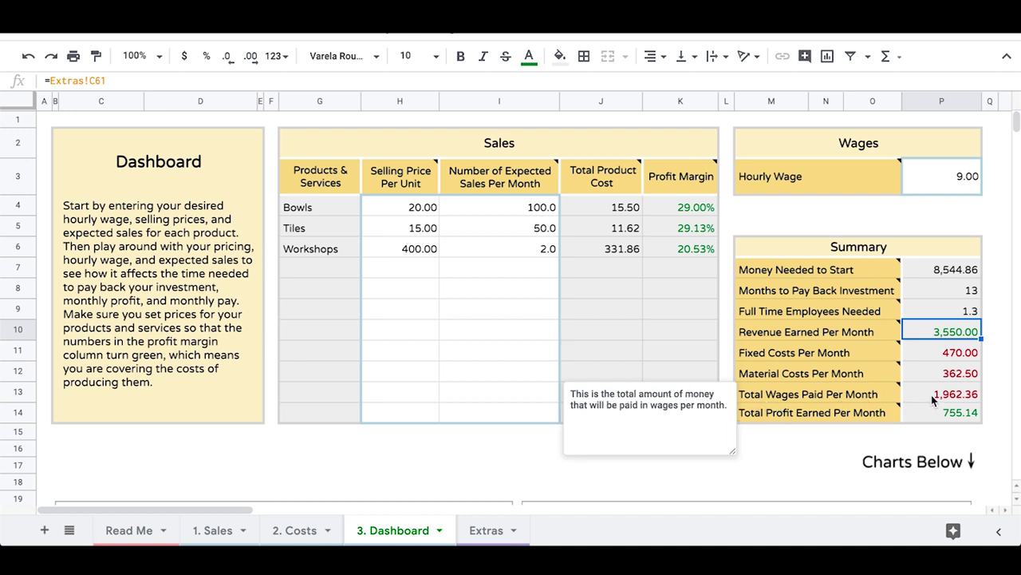
{"action": "mouse_move", "coordinate": [750, 416]}
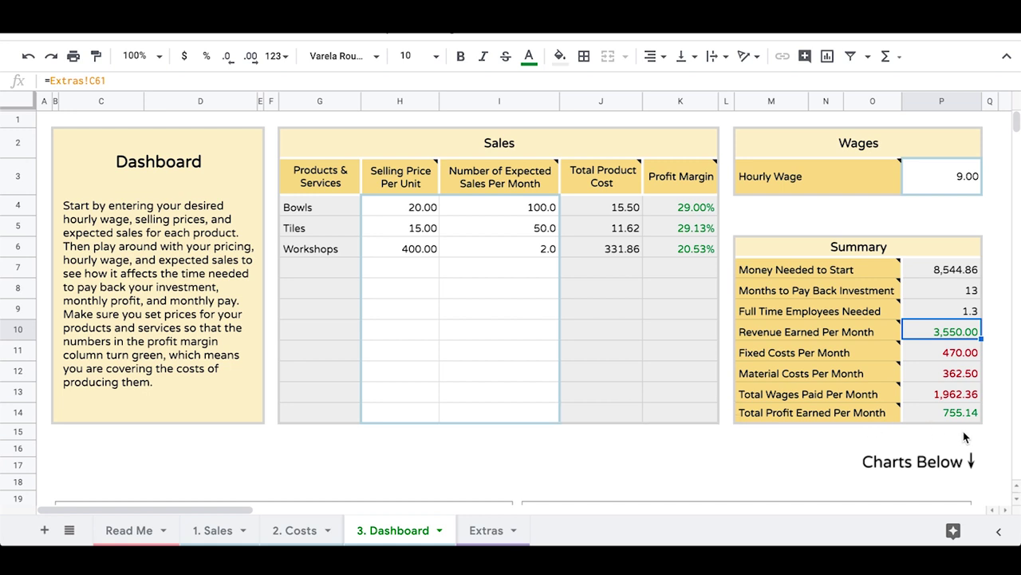
Check the total profit earned per month, and examine the Dashboard charts on payback, per-product revenue and costs, profit by product and total costs
{"action": "left_click", "coordinate": [961, 414]}
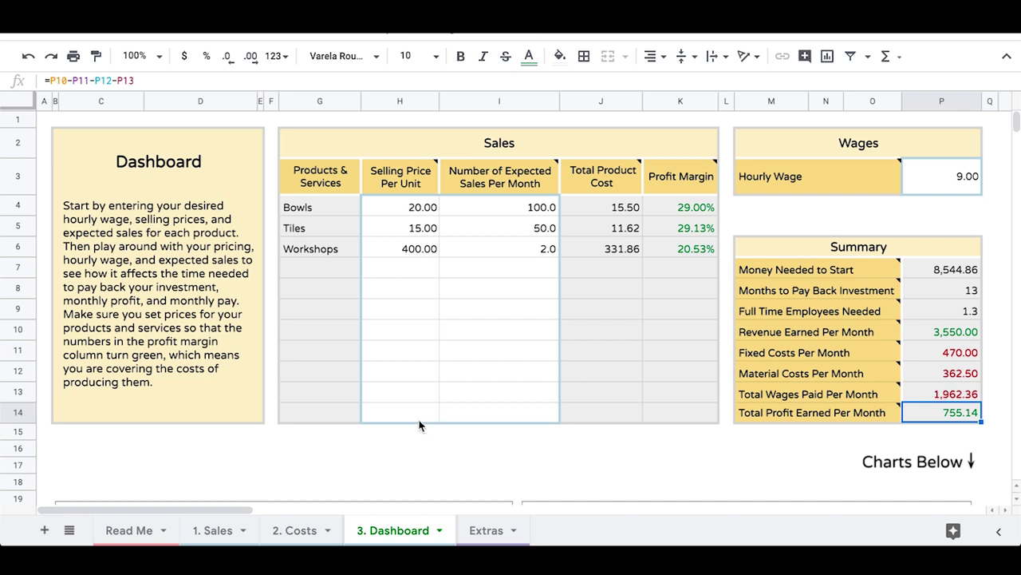
{"action": "left_click", "coordinate": [793, 452]}
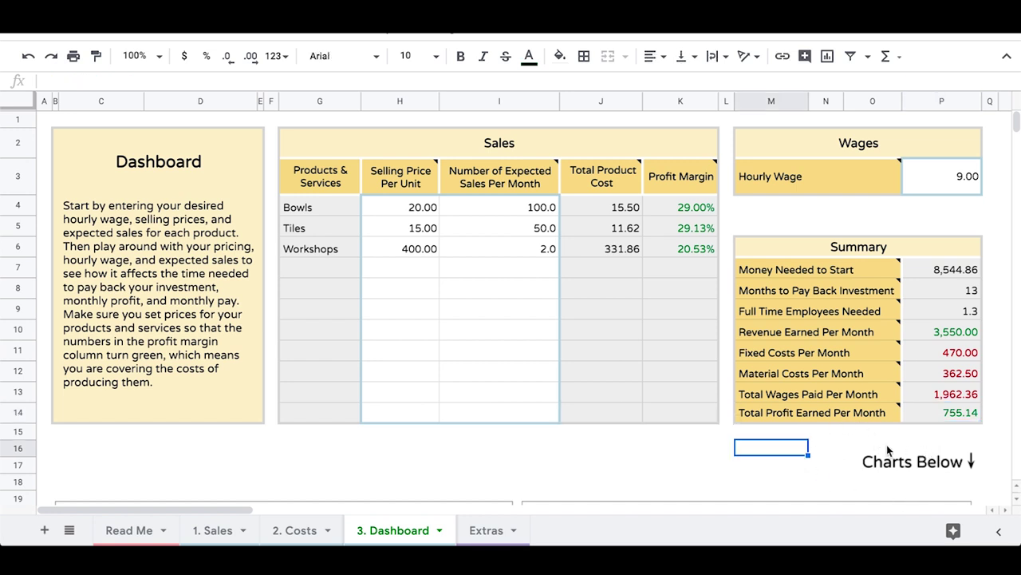
{"action": "scroll", "coordinate": [886, 445], "scroll_direction": "down", "scroll_amount": 5}
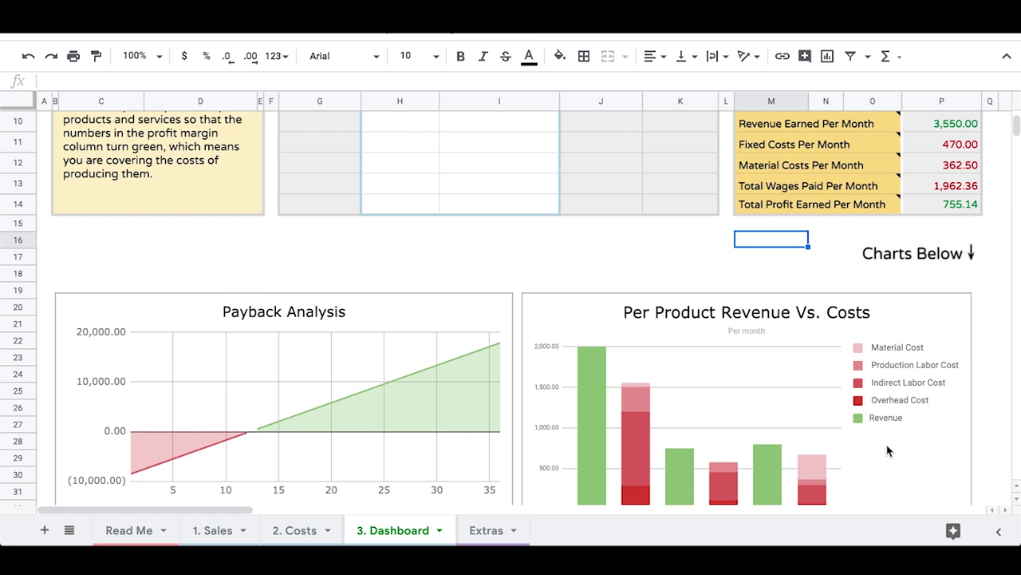
{"action": "scroll", "coordinate": [887, 450], "scroll_direction": "down", "scroll_amount": 4}
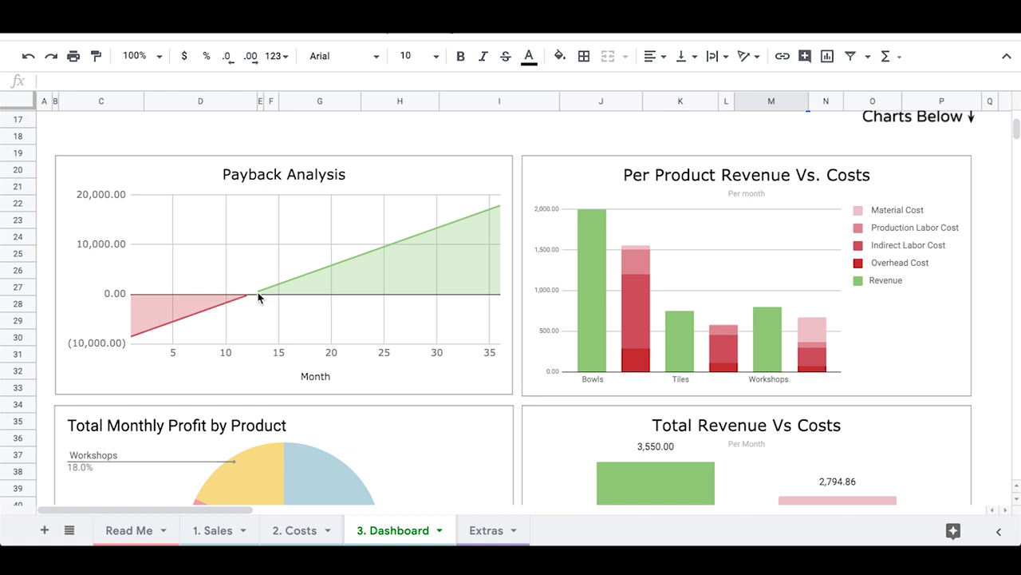
{"action": "scroll", "coordinate": [643, 186], "scroll_direction": "down", "scroll_amount": 1}
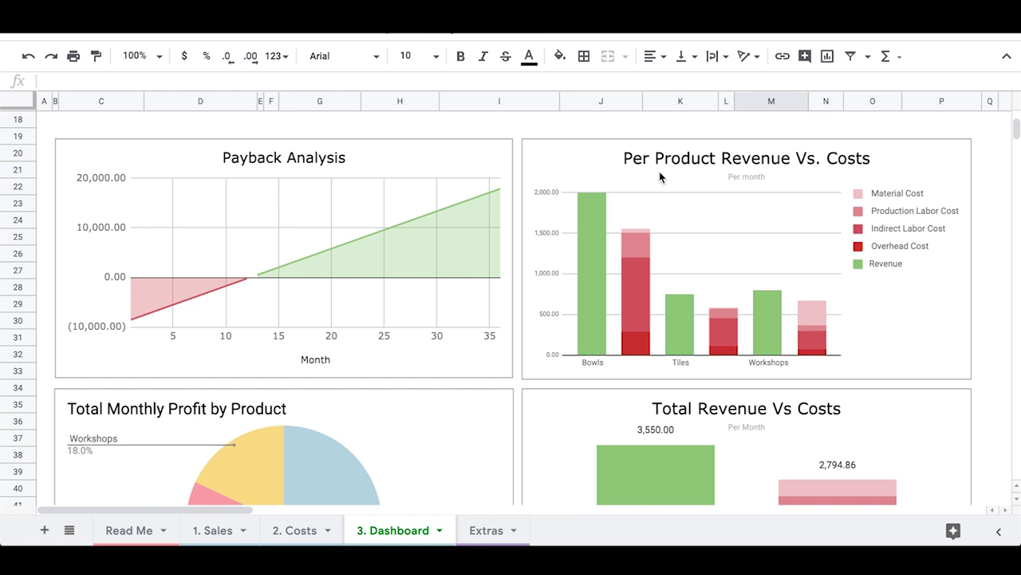
{"action": "scroll", "coordinate": [513, 289], "scroll_direction": "down", "scroll_amount": 3}
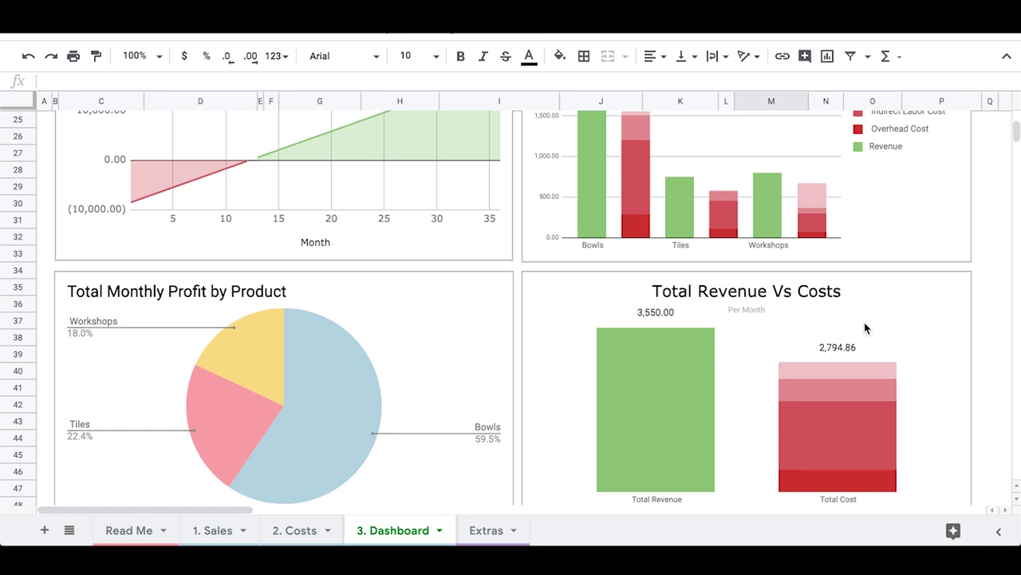
{"action": "scroll", "coordinate": [867, 265], "scroll_direction": "down", "scroll_amount": 1}
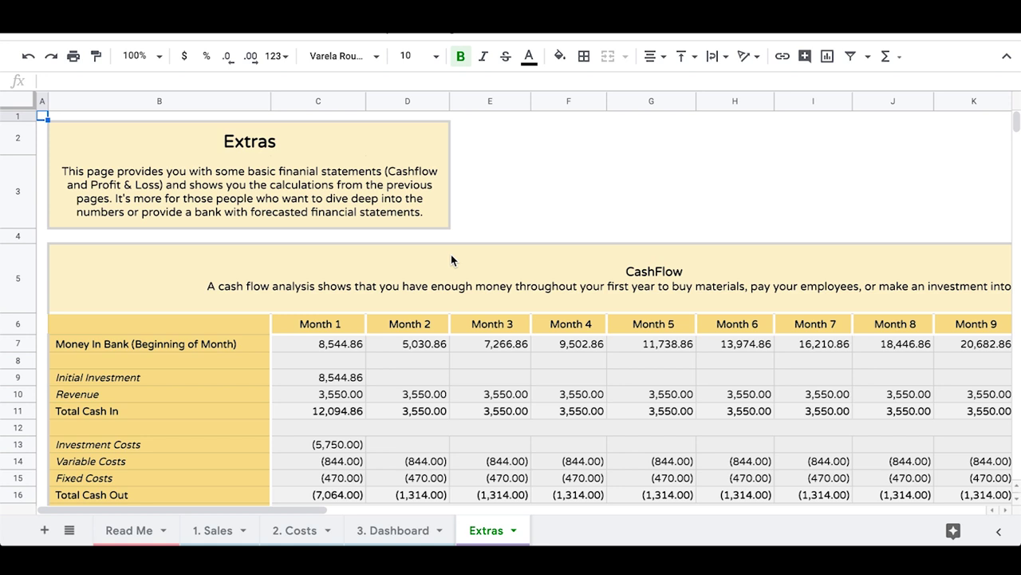
Switch to the Extras sheet and review the monthly CashFlow table down to the Profit and Loss section
{"action": "scroll", "coordinate": [404, 268], "scroll_direction": "down", "scroll_amount": 3}
{"action": "scroll", "coordinate": [404, 269], "scroll_direction": "up", "scroll_amount": 2}
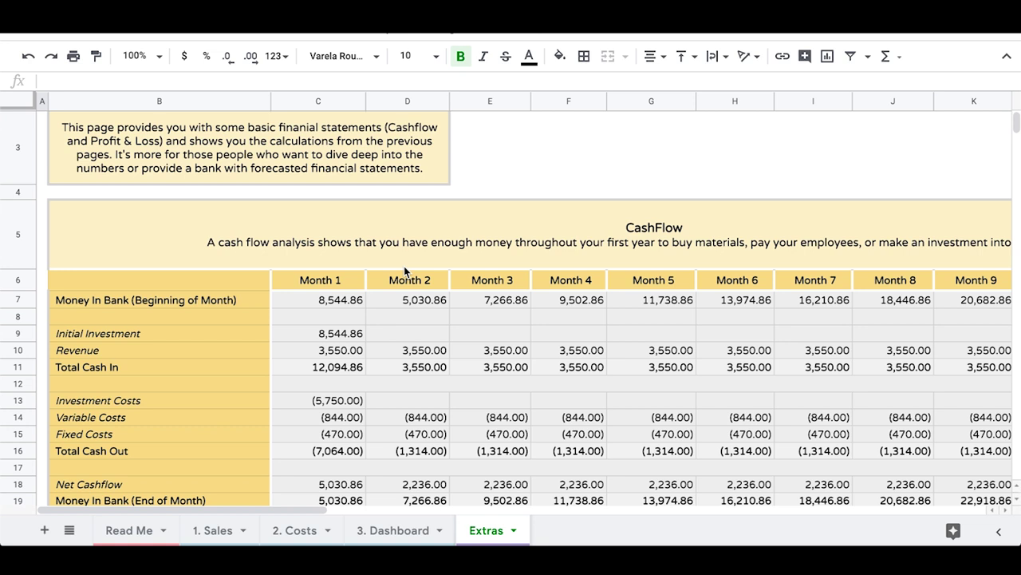
{"action": "scroll", "coordinate": [405, 271], "scroll_direction": "right", "scroll_amount": 1}
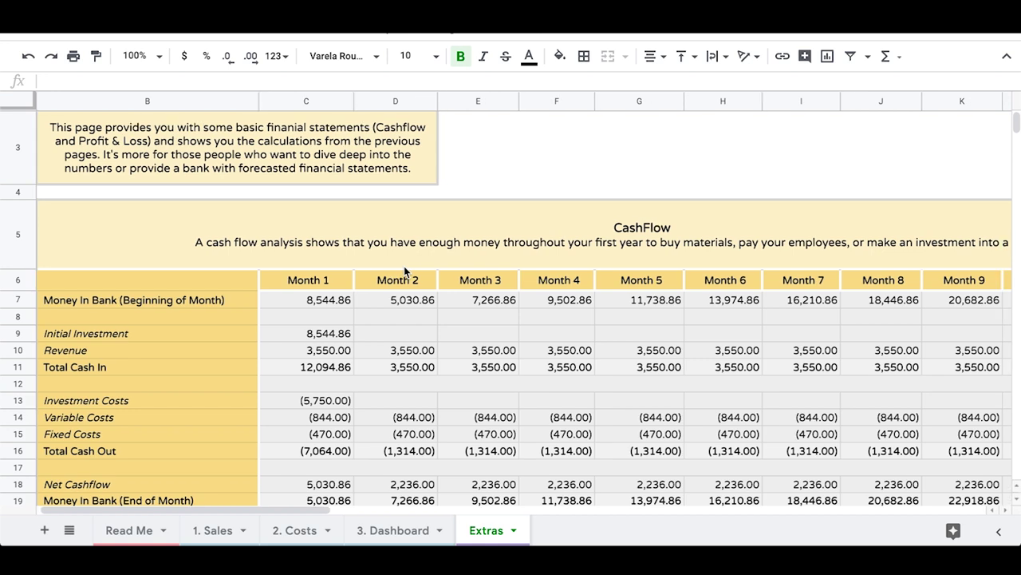
{"action": "scroll", "coordinate": [404, 271], "scroll_direction": "down", "scroll_amount": 2}
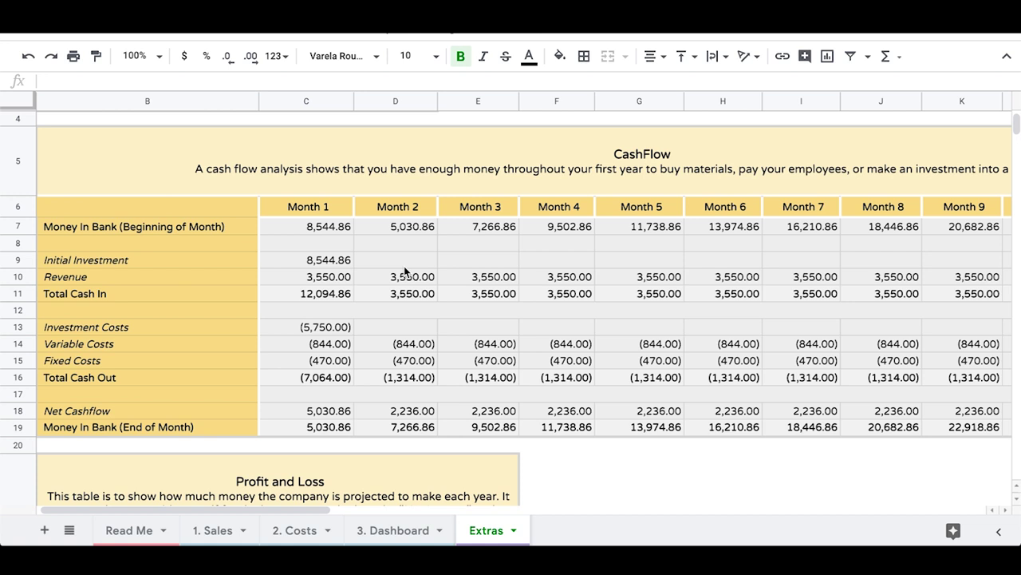
{"action": "scroll", "coordinate": [322, 241], "scroll_direction": "down", "scroll_amount": 5}
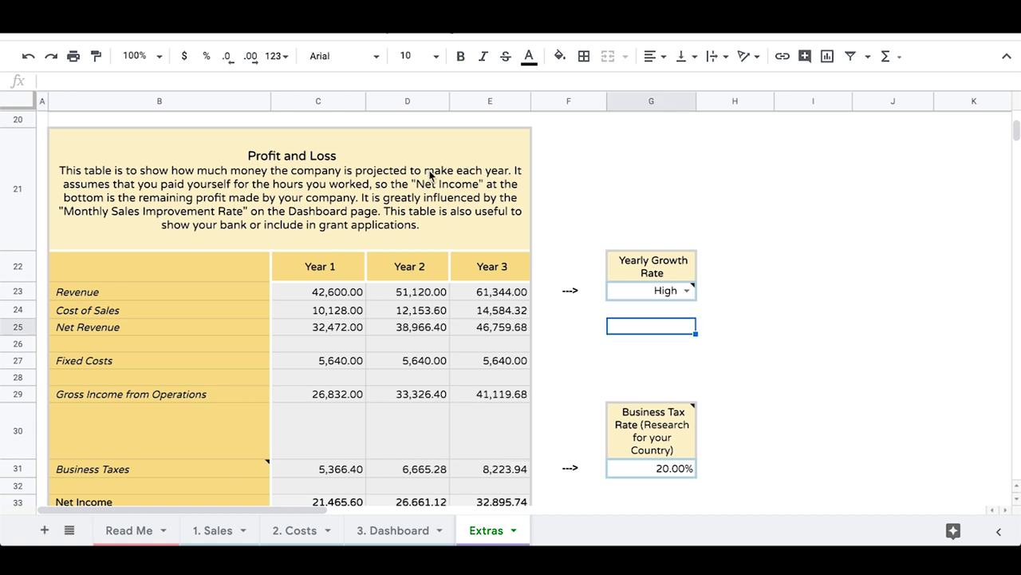
Set the Yearly Growth Rate beside the Profit and Loss table to Medium
{"action": "scroll", "coordinate": [433, 170], "scroll_direction": "down", "scroll_amount": 2}
{"action": "scroll", "coordinate": [429, 174], "scroll_direction": "up", "scroll_amount": 2}
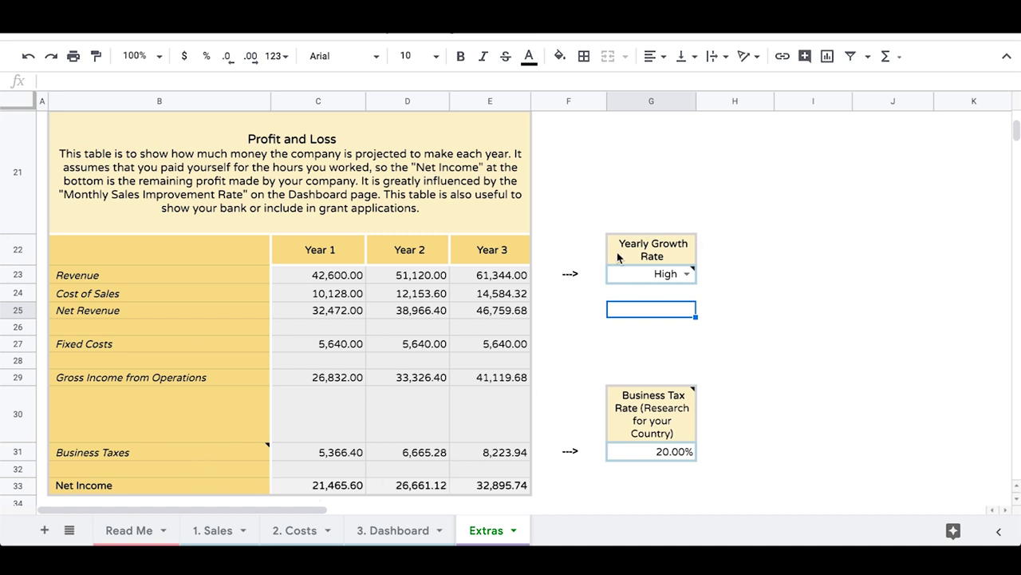
{"action": "mouse_move", "coordinate": [671, 274]}
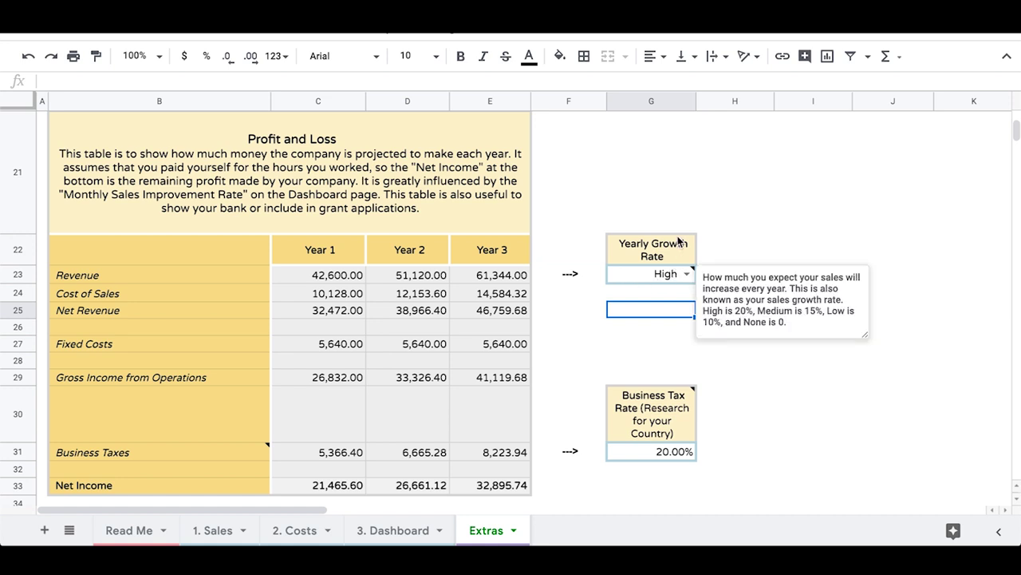
{"action": "left_click", "coordinate": [688, 273]}
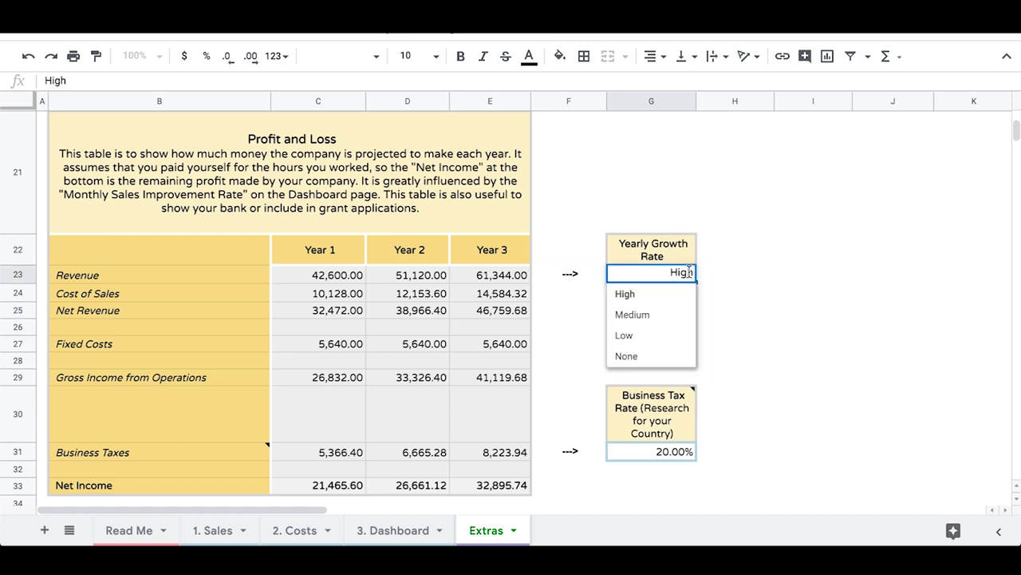
{"action": "left_click", "coordinate": [653, 315]}
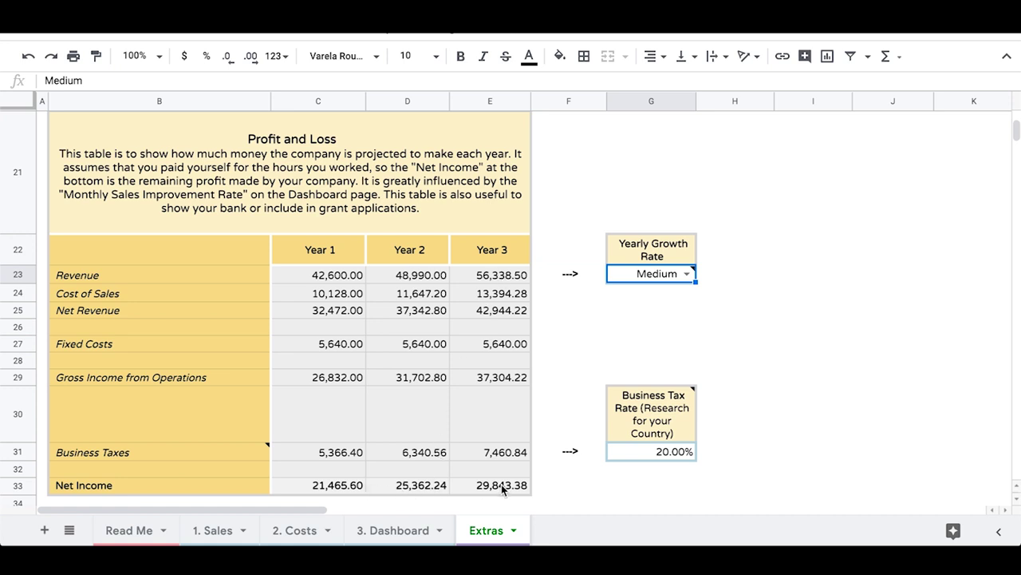
{"action": "left_click", "coordinate": [739, 395]}
{"action": "left_click", "coordinate": [814, 377]}
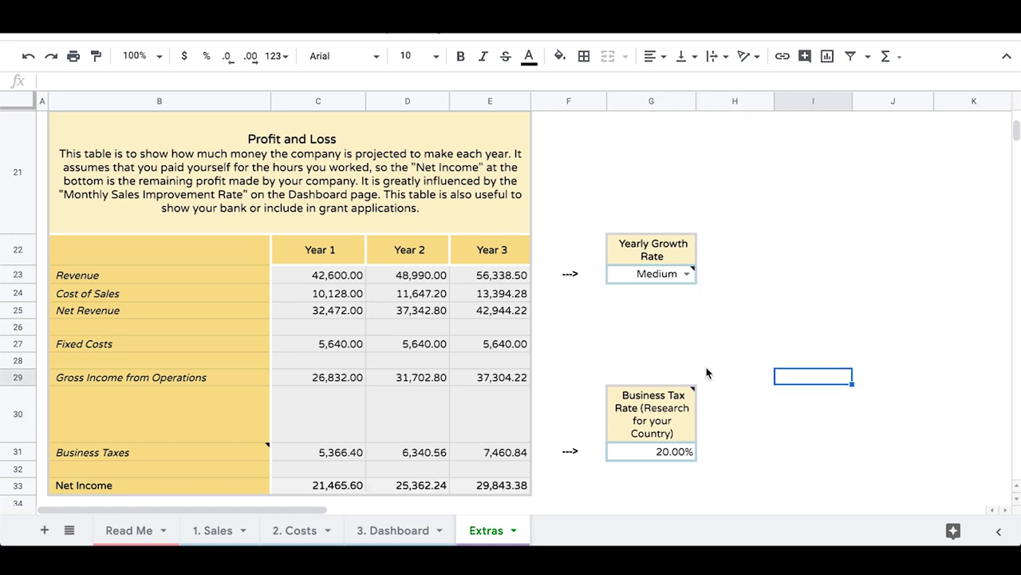
Set the Business Tax Rate beside the Profit and Loss table to 15%
{"action": "mouse_move", "coordinate": [669, 402]}
{"action": "left_click", "coordinate": [673, 460]}
{"action": "type", "text": "15"}
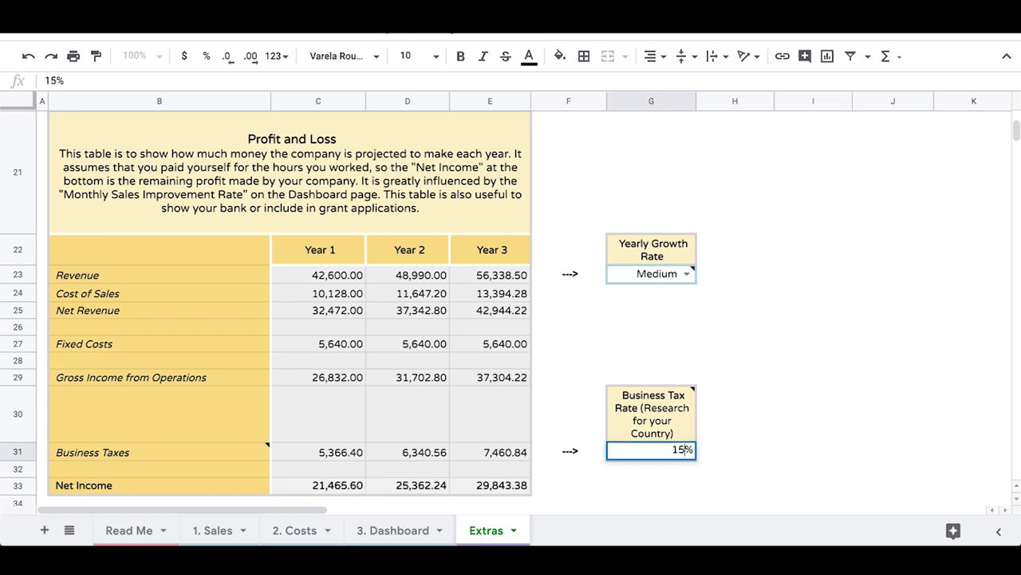
{"action": "key", "text": "Tab"}
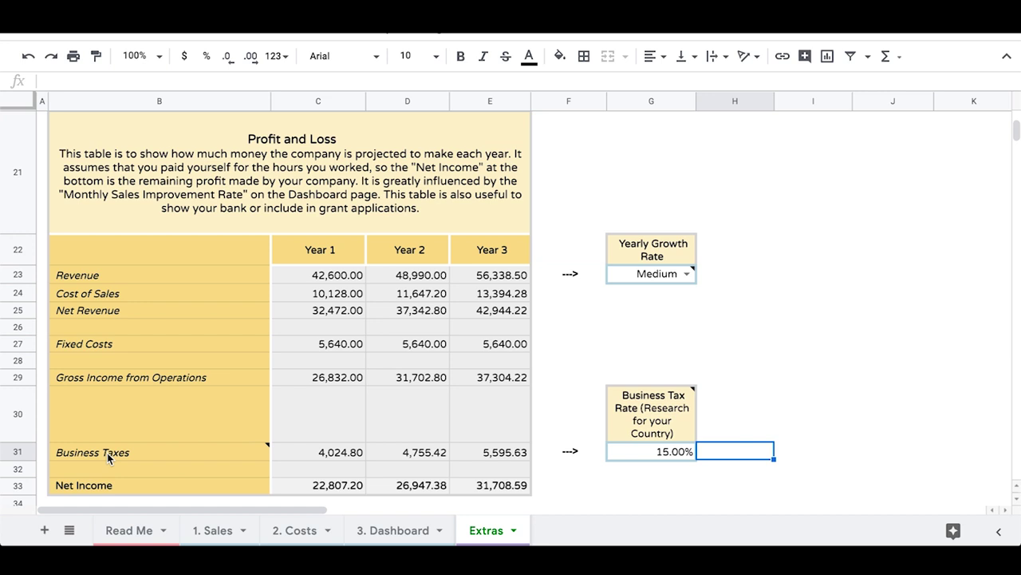
{"action": "mouse_move", "coordinate": [183, 457]}
{"action": "left_click", "coordinate": [539, 486]}
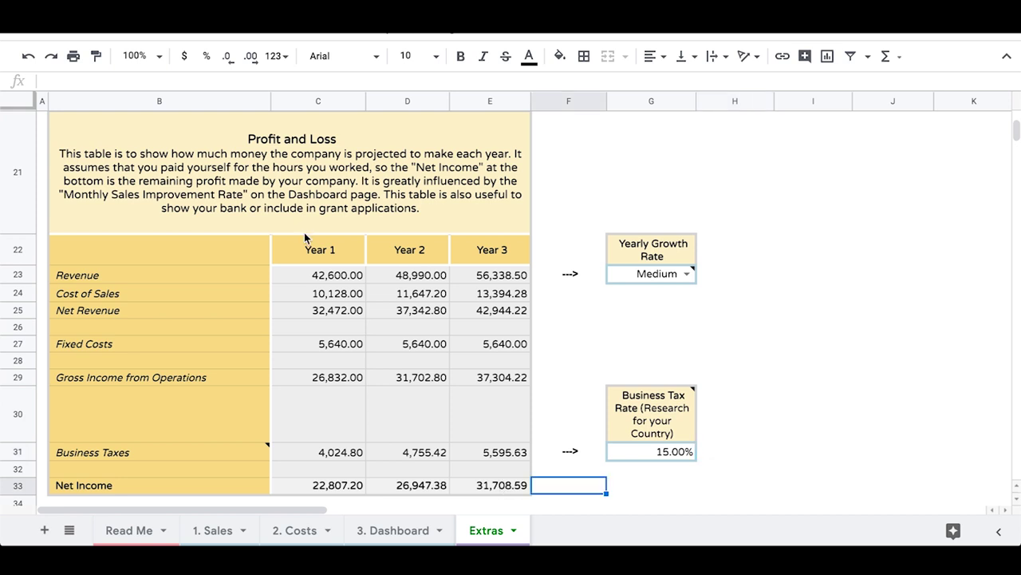
Review the Monthly Sales Figures table and the Payback Table further down the Extras sheet
{"action": "scroll", "coordinate": [304, 233], "scroll_direction": "down", "scroll_amount": 4}
{"action": "scroll", "coordinate": [304, 236], "scroll_direction": "down", "scroll_amount": 3}
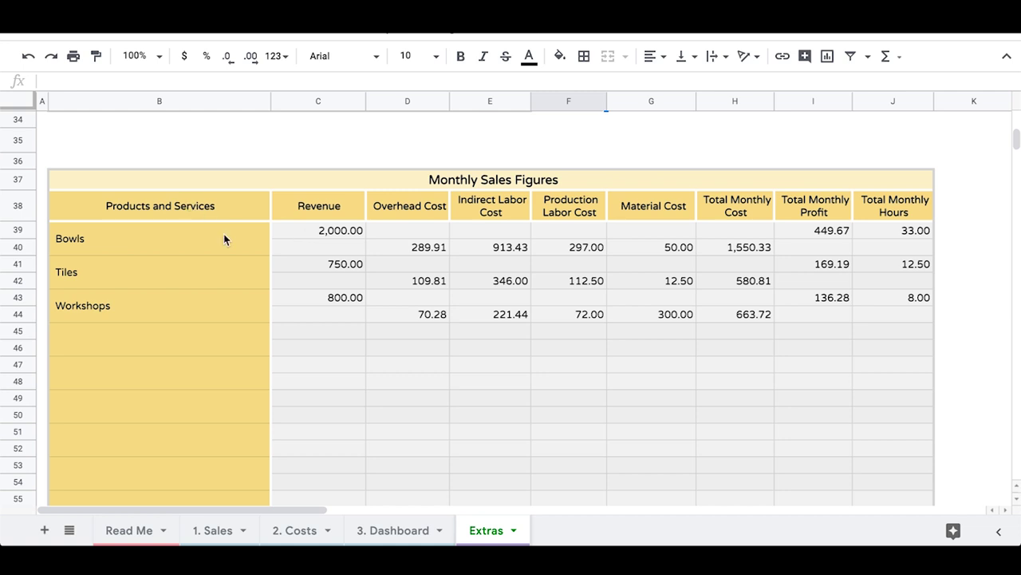
{"action": "scroll", "coordinate": [223, 235], "scroll_direction": "down", "scroll_amount": 2}
{"action": "scroll", "coordinate": [224, 239], "scroll_direction": "down", "scroll_amount": 8}
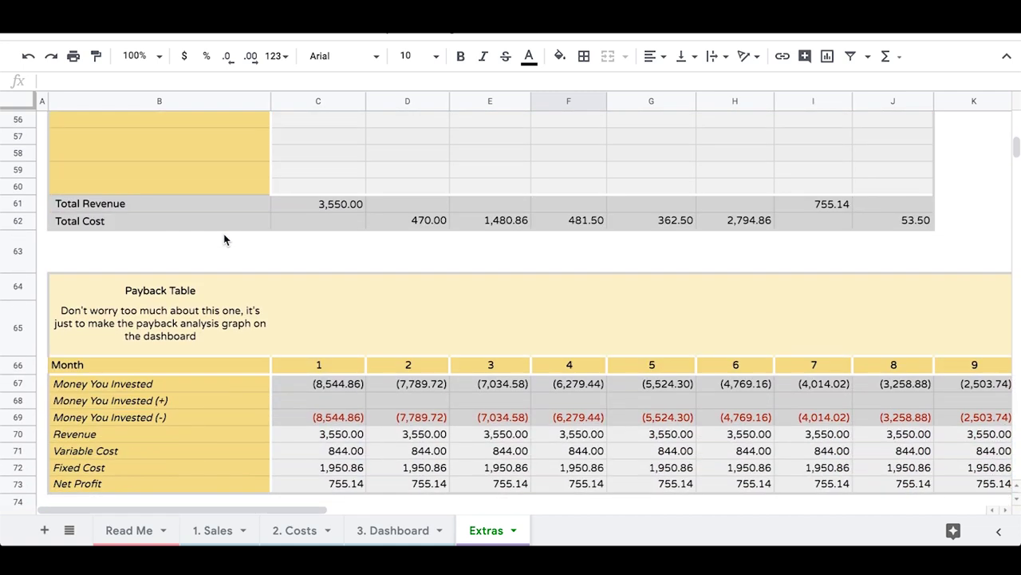